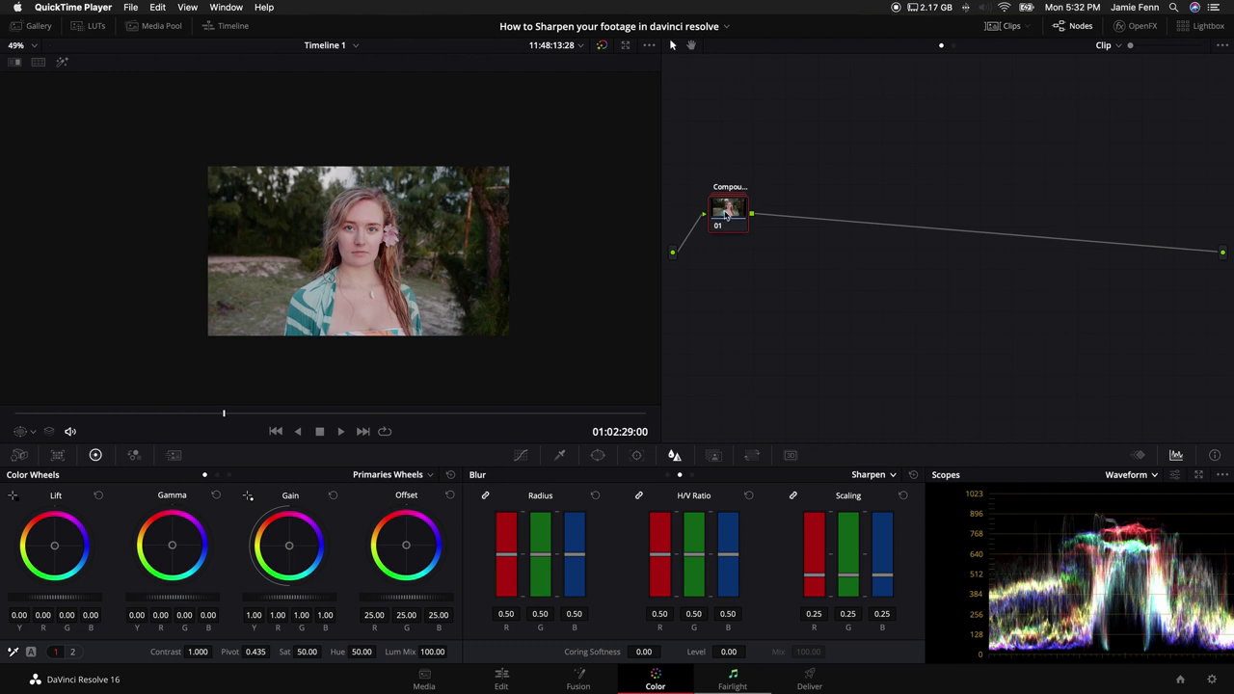
Drag node 01 a little lower and to the right in the Node Editor.
left_click_drag(727, 217, 725, 225)
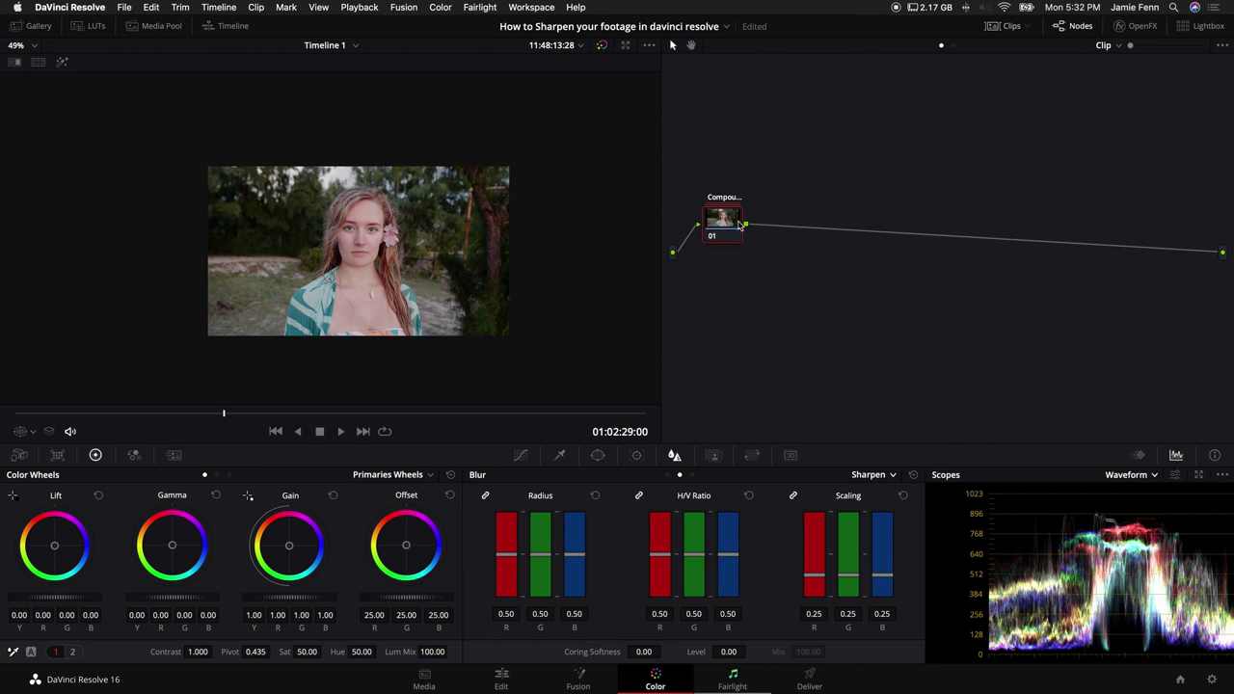
left_click_drag(723, 230, 859, 250)
Add serial node 02 after node 01 and switch its Blur panel to Sharpen mode.
key("alt+s")
scroll(357, 254, "up", 5)
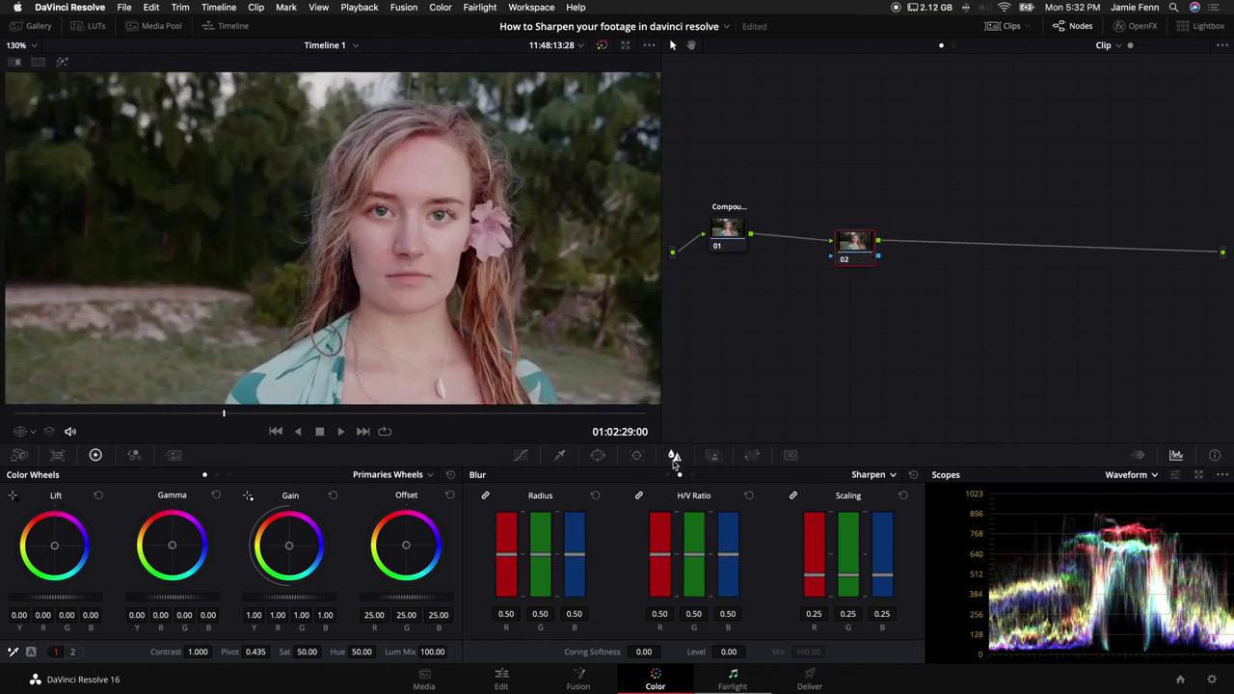
left_click(879, 475)
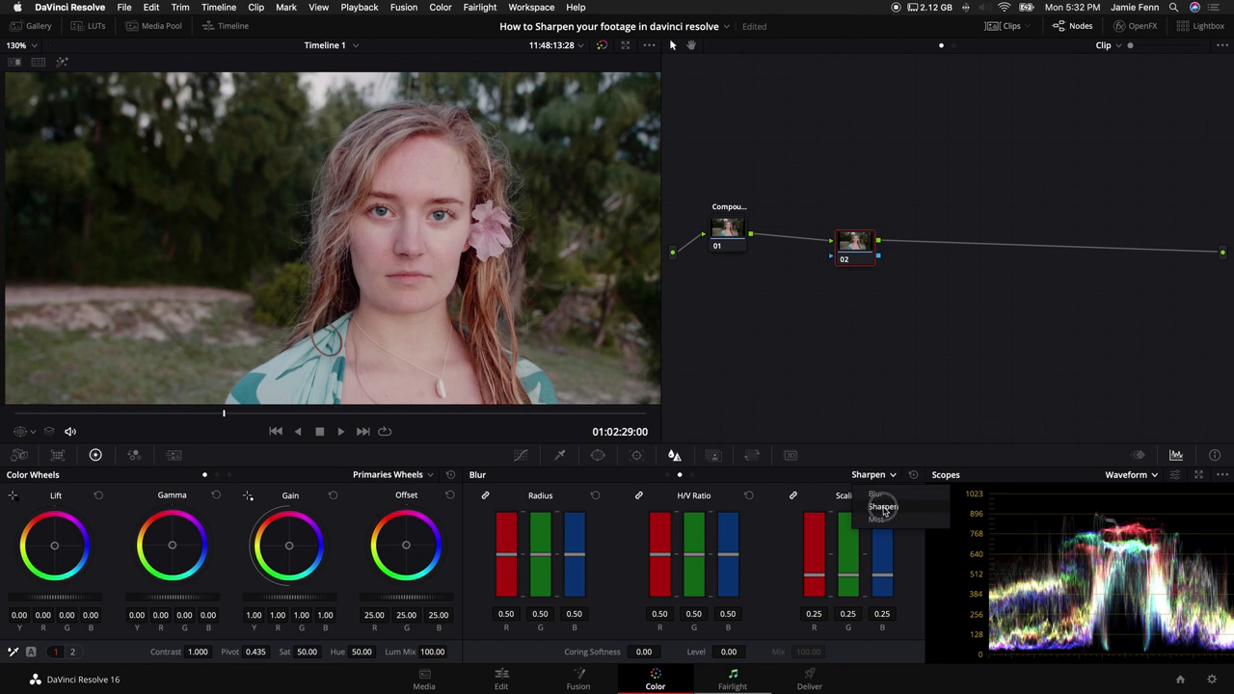
left_click(883, 508)
Adjust node 02's Sharpen radius down from 0.50 to 0.46.
left_click_drag(569, 556, 570, 563)
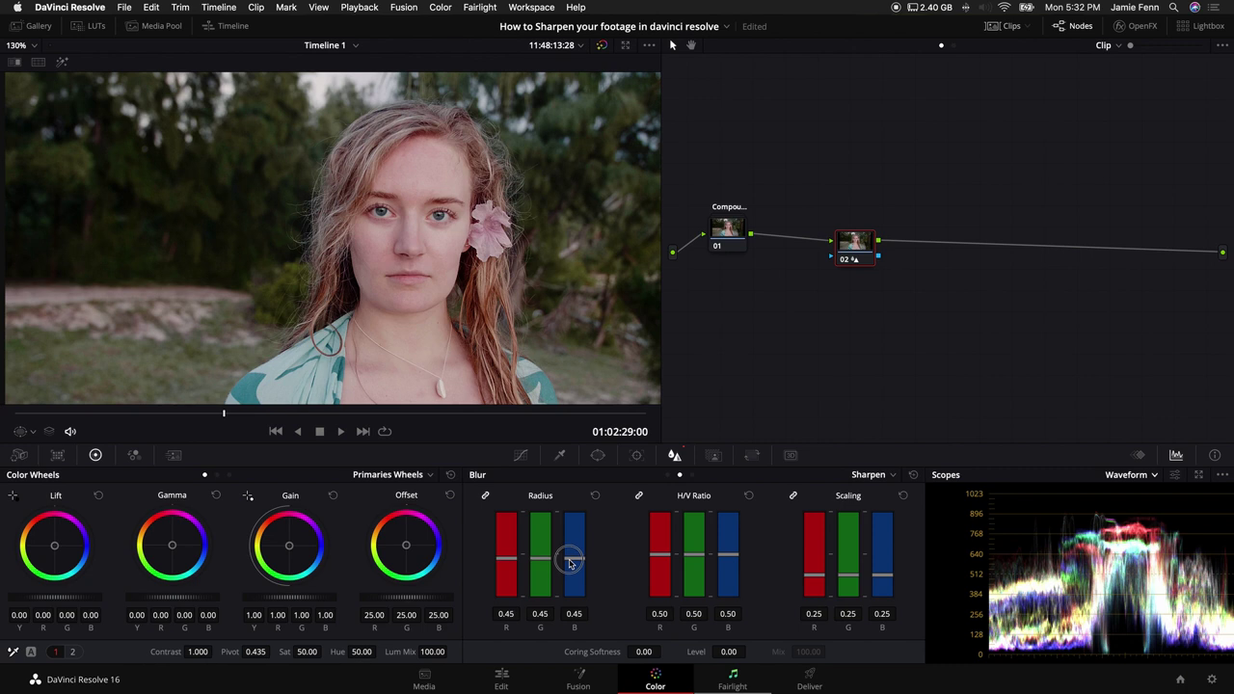
left_click_drag(569, 563, 578, 565)
scroll(440, 289, "down", 3)
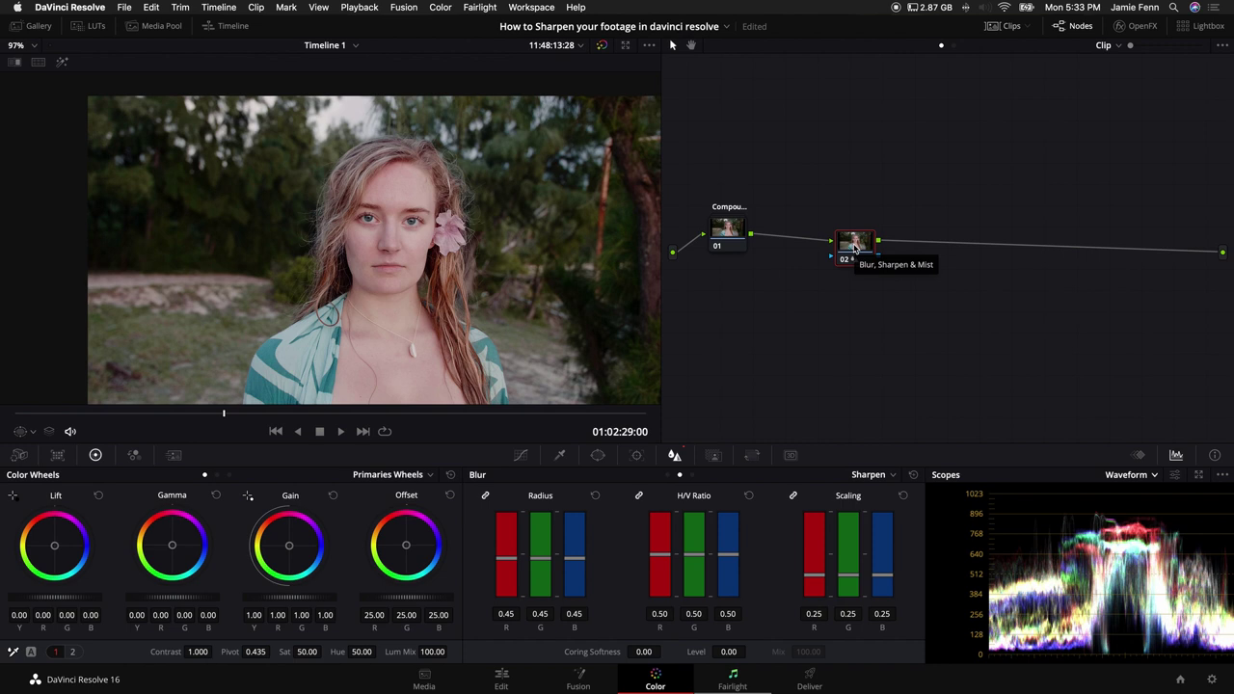
scroll(331, 239, "up", 4)
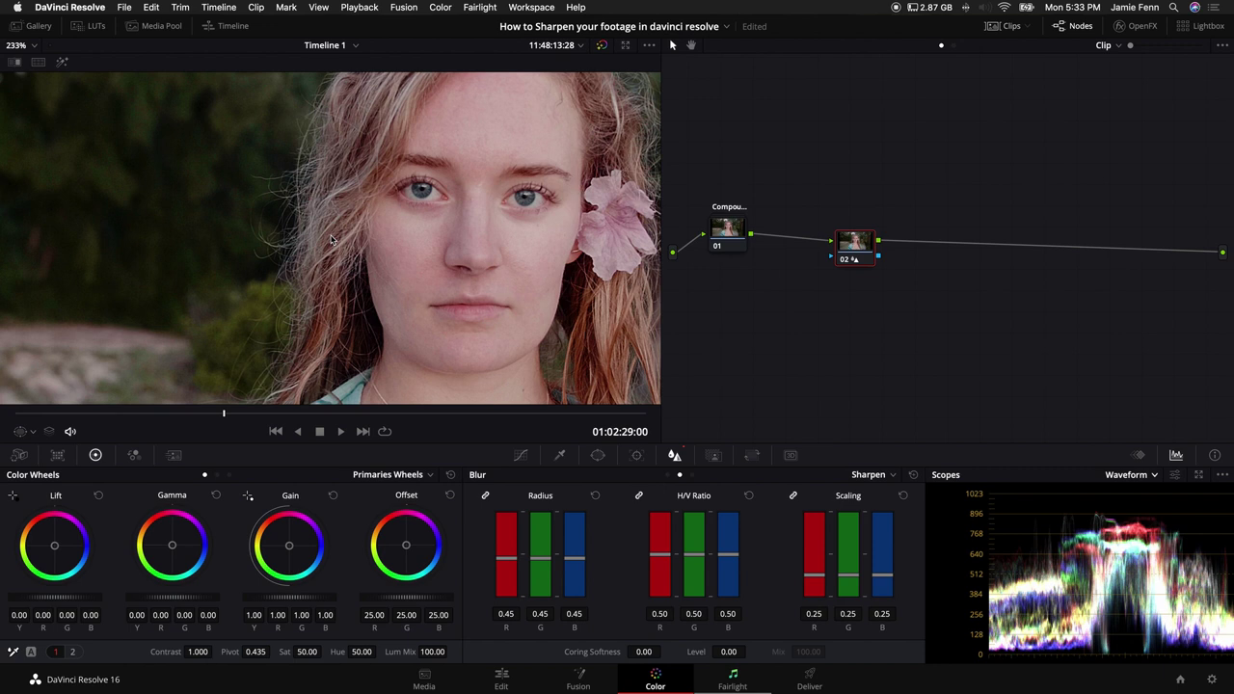
left_click_drag(577, 560, 576, 562)
scroll(309, 277, "down", 4)
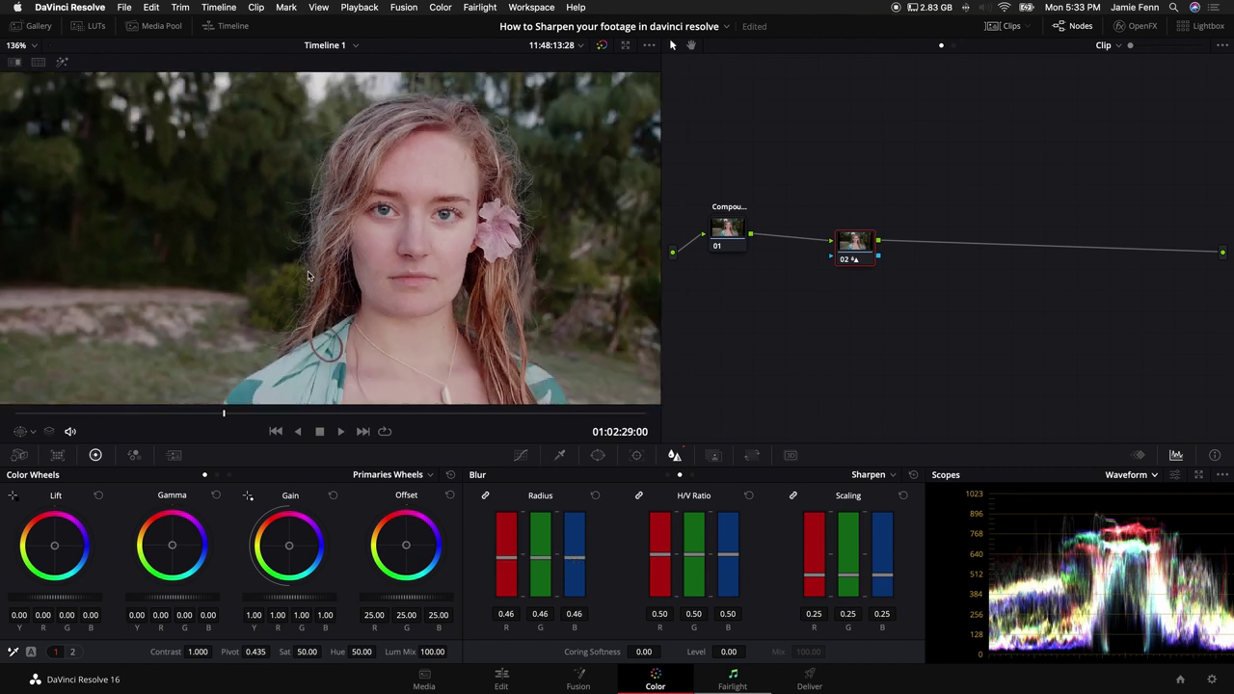
scroll(308, 277, "up", 5)
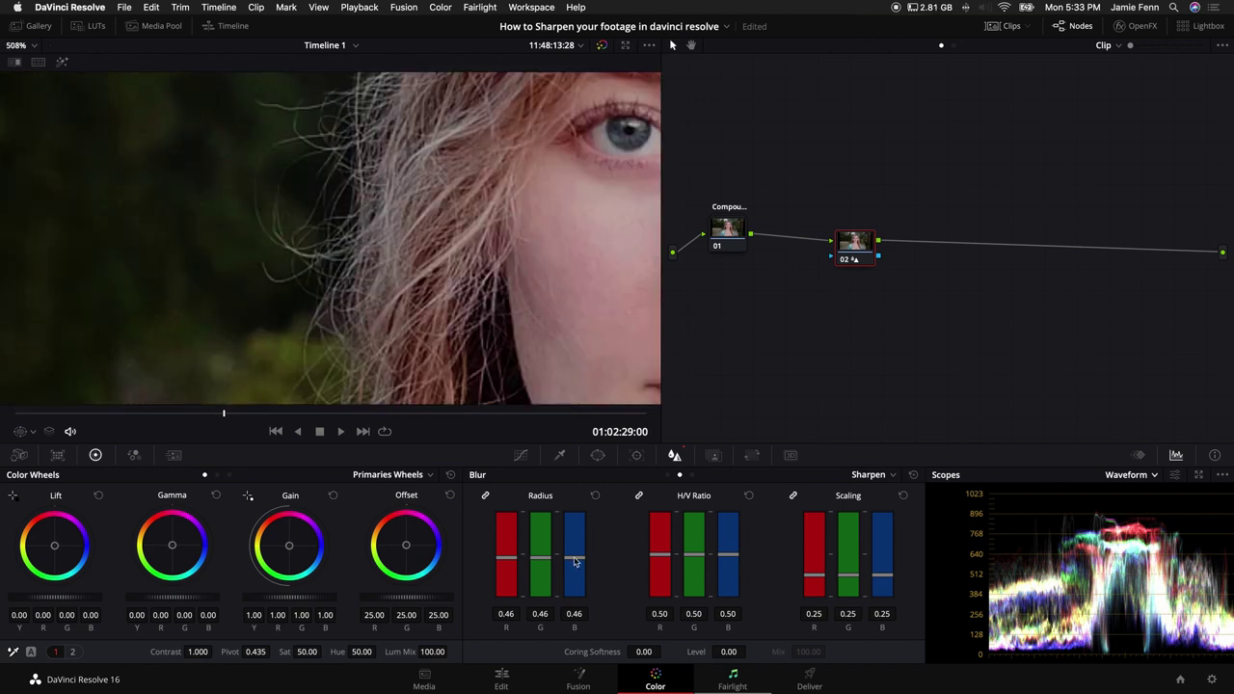
scroll(395, 209, "down", 5)
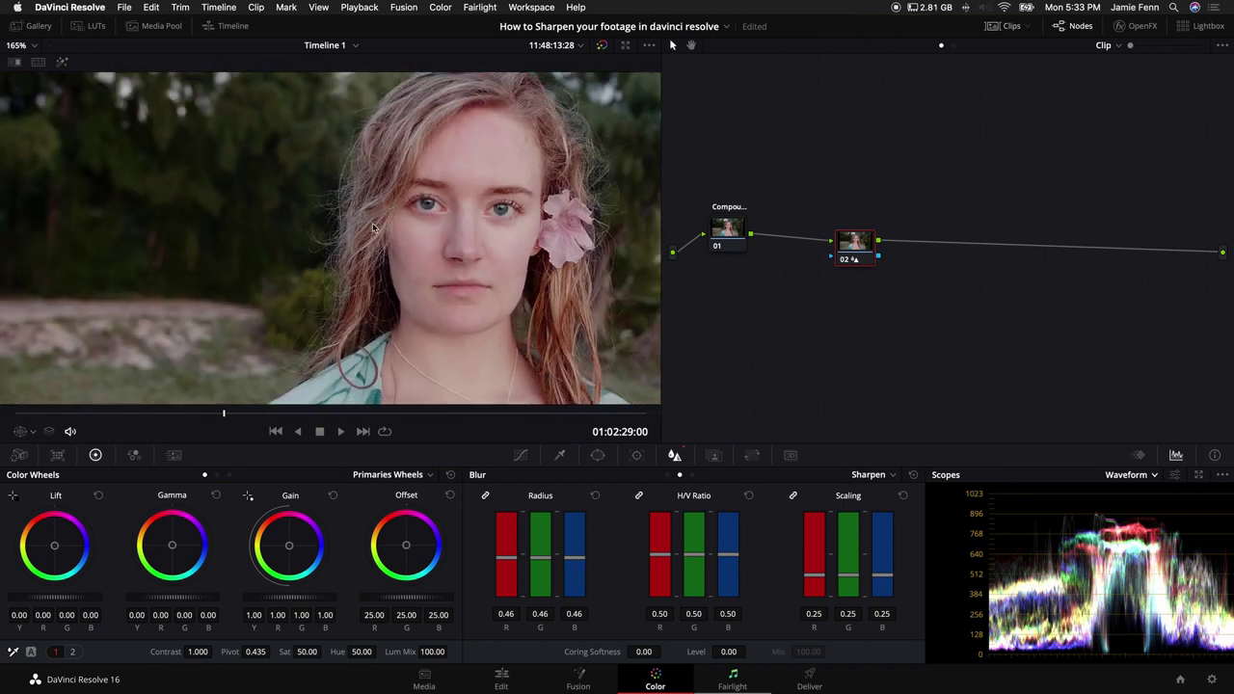
scroll(390, 220, "up", 4)
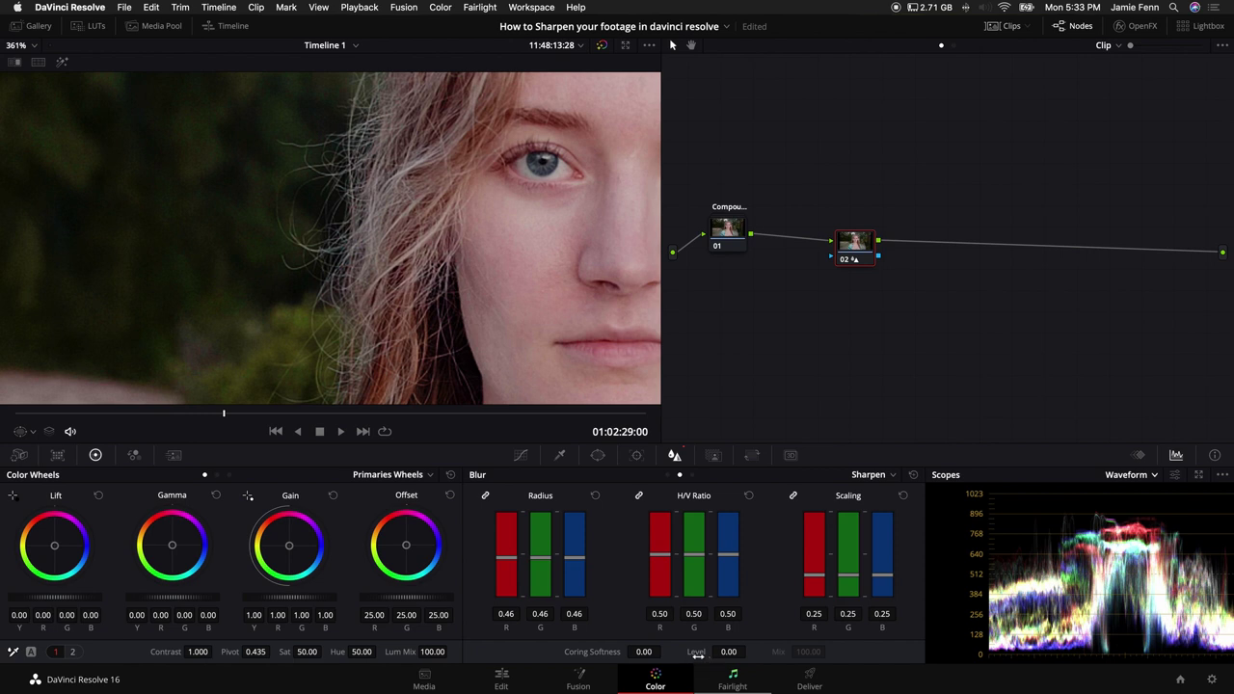
Tune node 02's Sharpen to radius 0.42, Level 49.00 and Coring Softness 35.00.
scroll(419, 232, "up", 3)
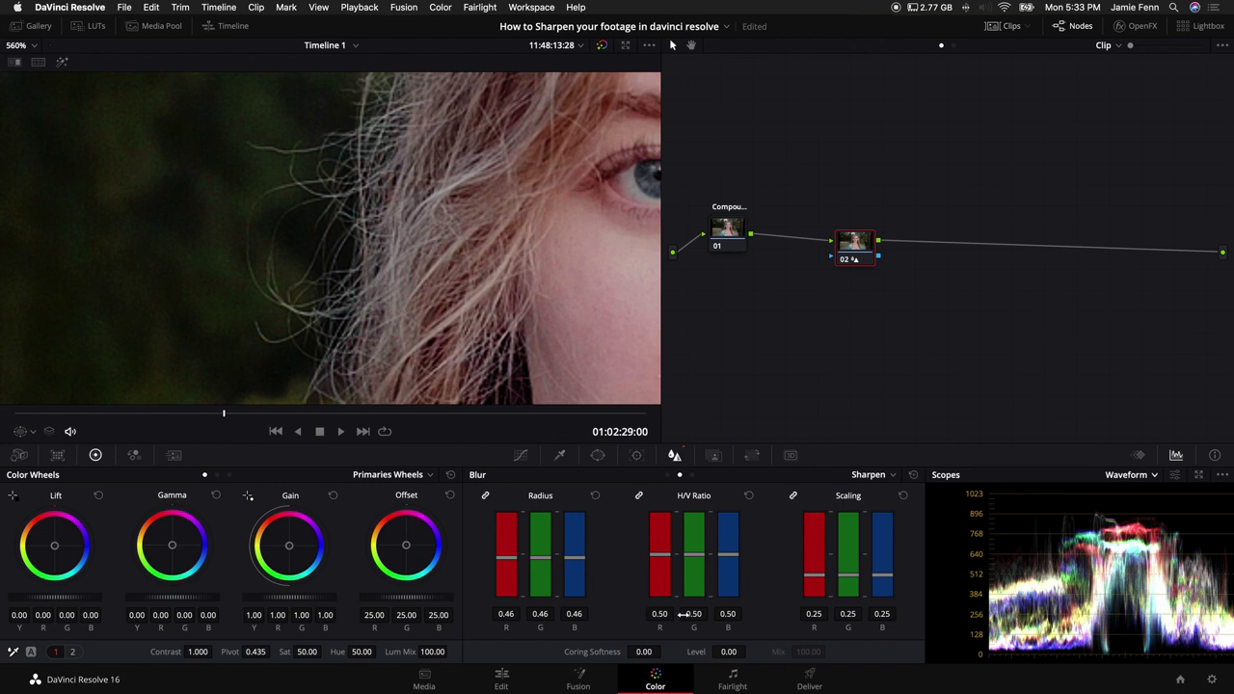
mouse_move(728, 652)
left_mouse_down()
mouse_move(749, 651)
mouse_move(731, 653)
left_mouse_up()
left_click_drag(576, 562, 577, 567)
left_click_drag(728, 652, 680, 654)
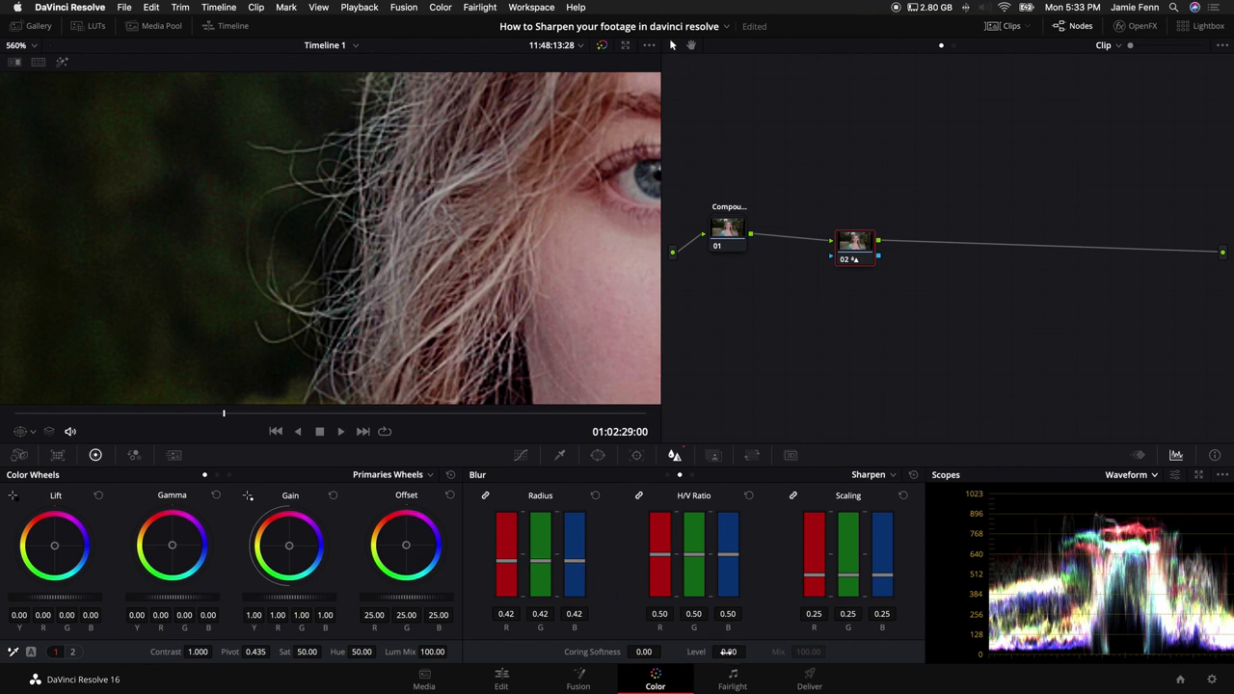
left_click_drag(728, 652, 749, 651)
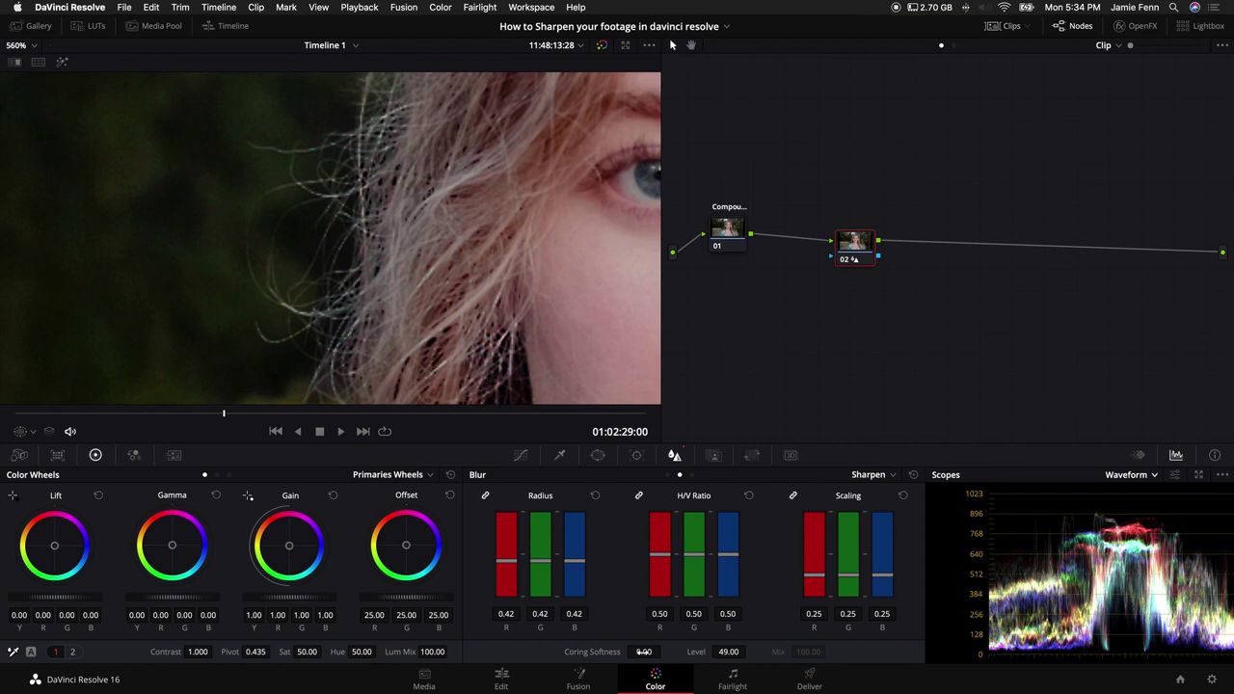
left_click_drag(636, 652, 663, 652)
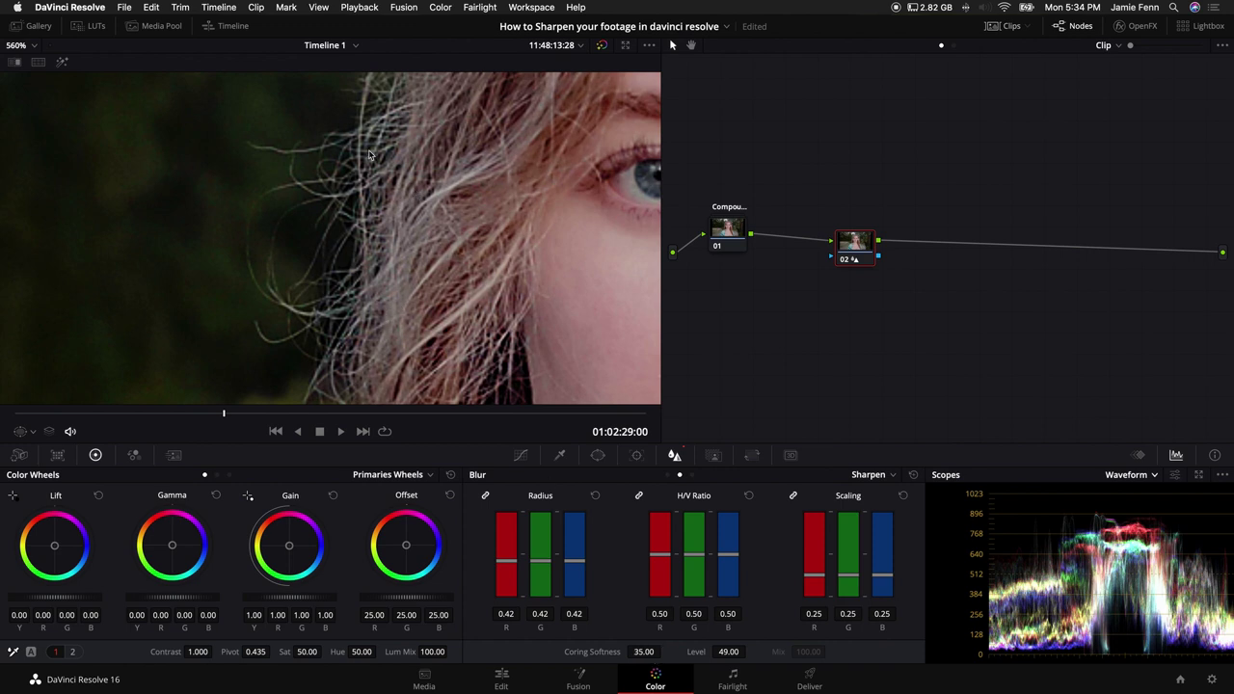
Toggle node 02 on and off to compare, then refine to radius 0.40, Level 18, Coring Softness 9.
scroll(400, 307, "down", 10)
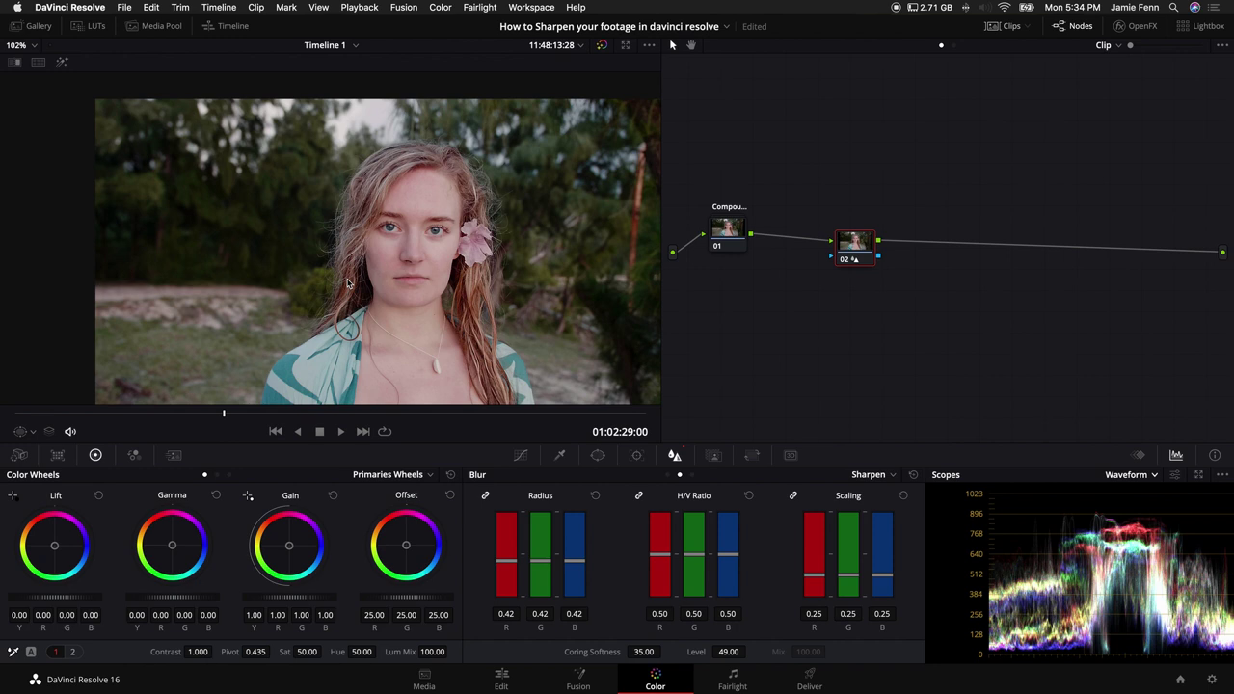
left_click(846, 254)
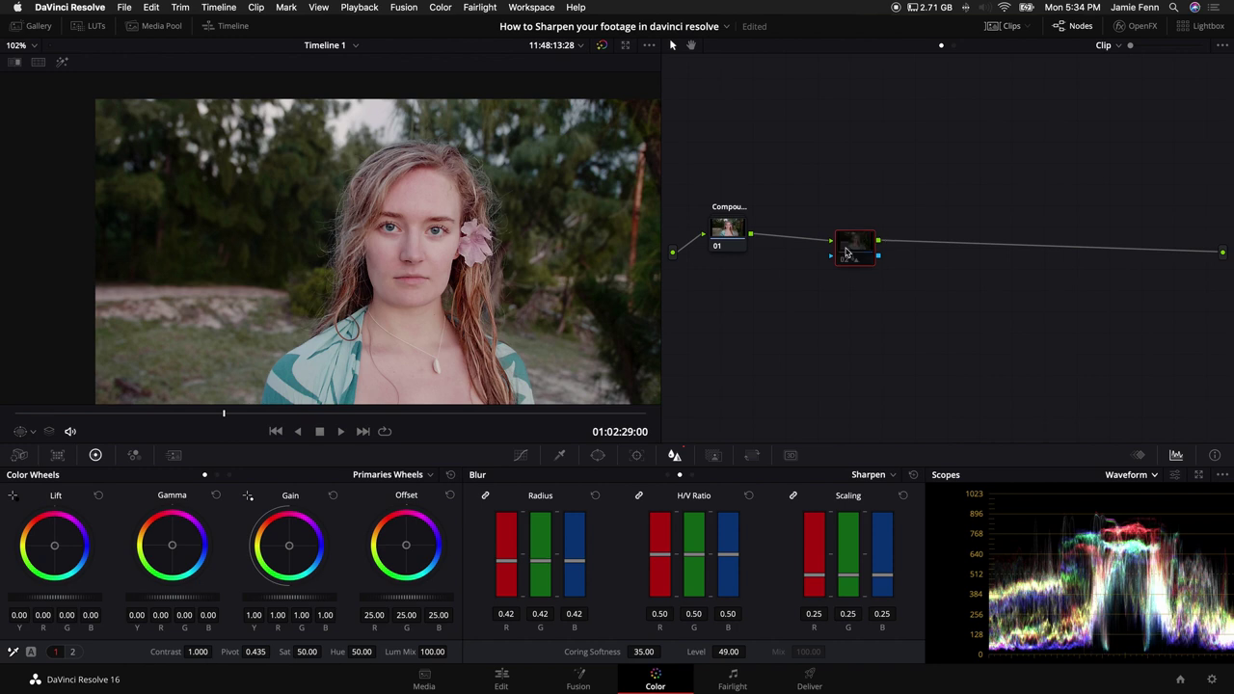
left_click(846, 253)
left_click(846, 253)
left_click(846, 254)
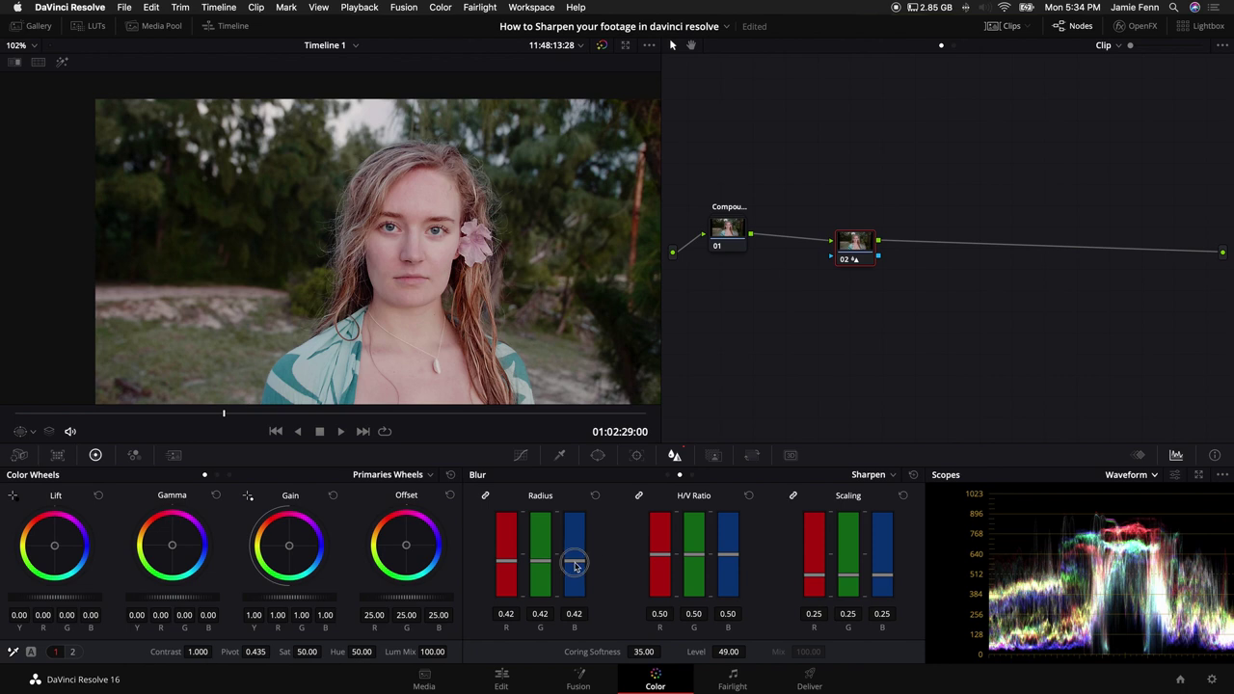
left_click_drag(576, 571, 575, 564)
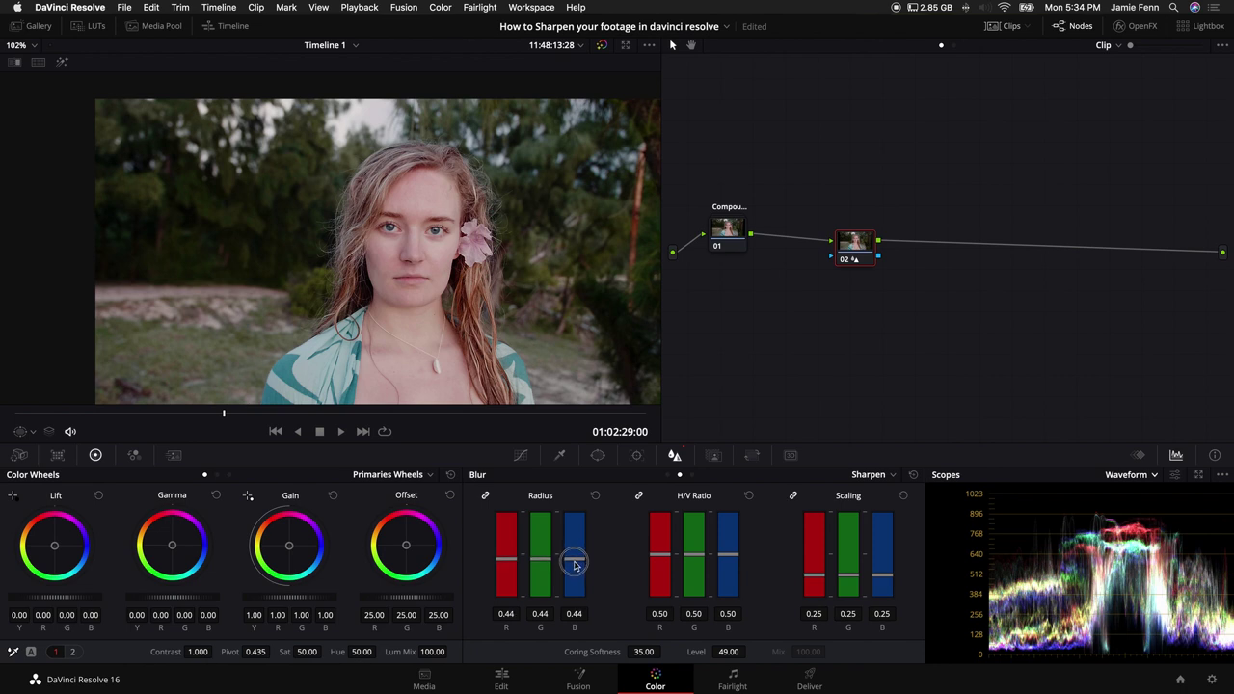
left_click_drag(574, 565, 574, 560)
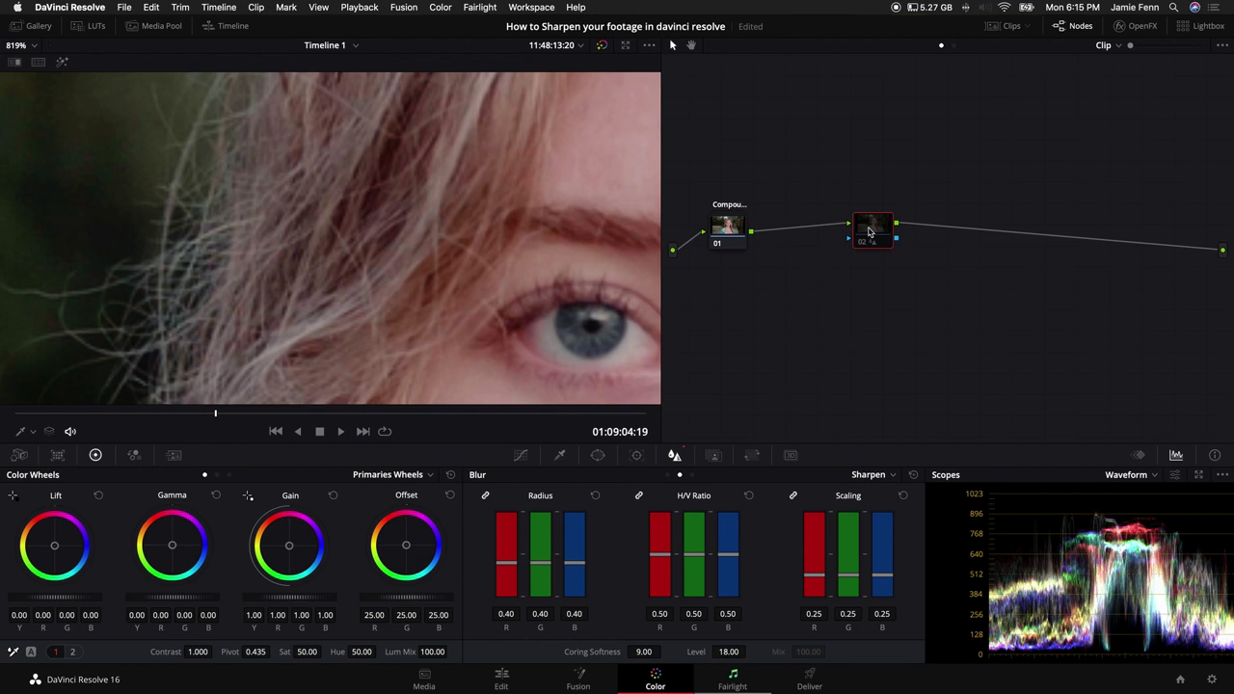
key("ctrl+d")
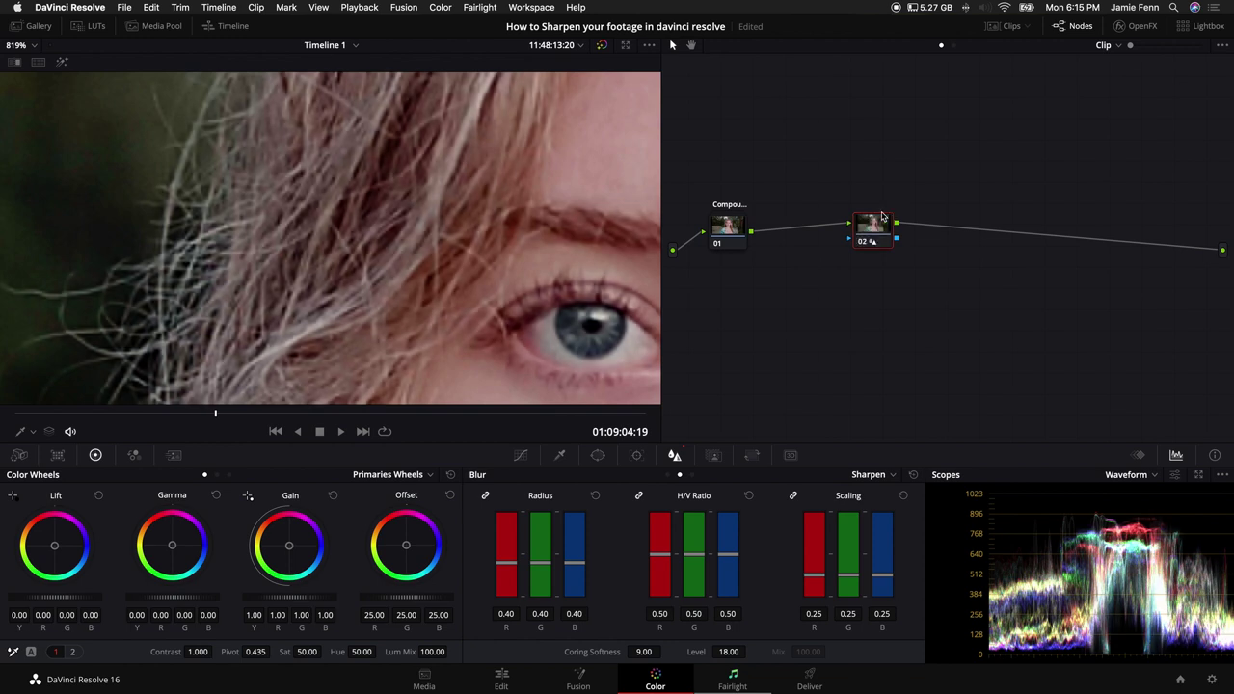
scroll(246, 251, "left", 2)
scroll(247, 251, "up", 4)
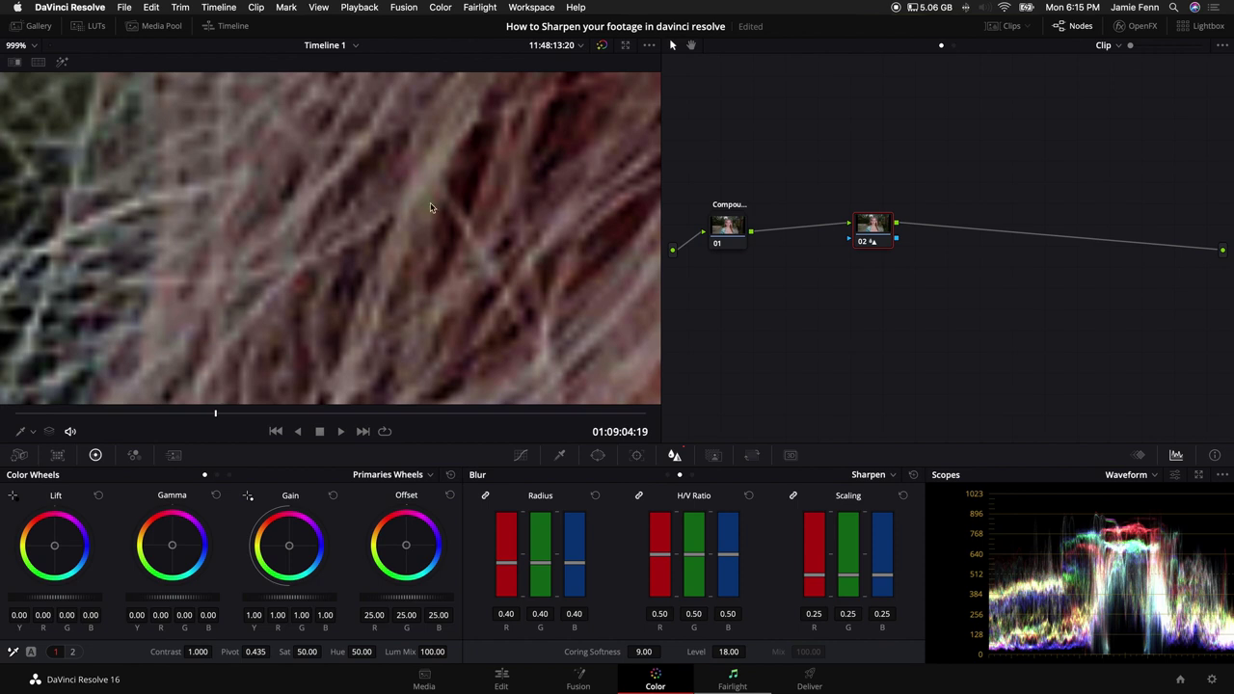
scroll(327, 313, "up", 2)
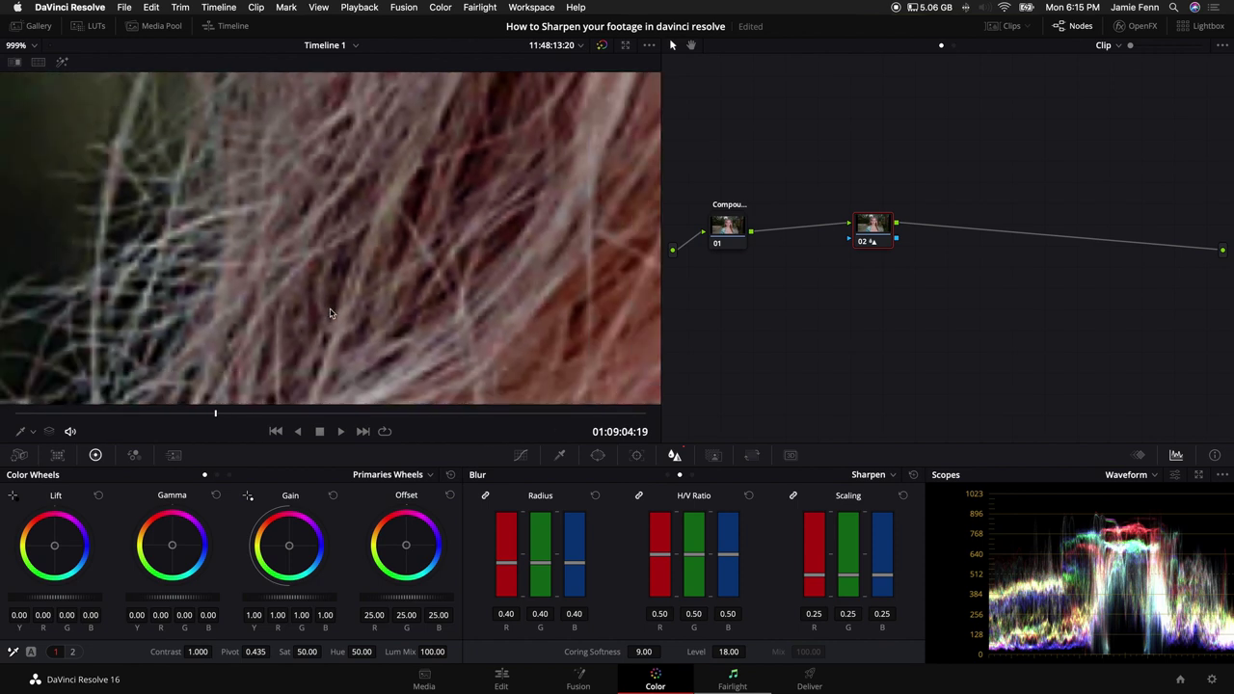
scroll(327, 304, "down", 3)
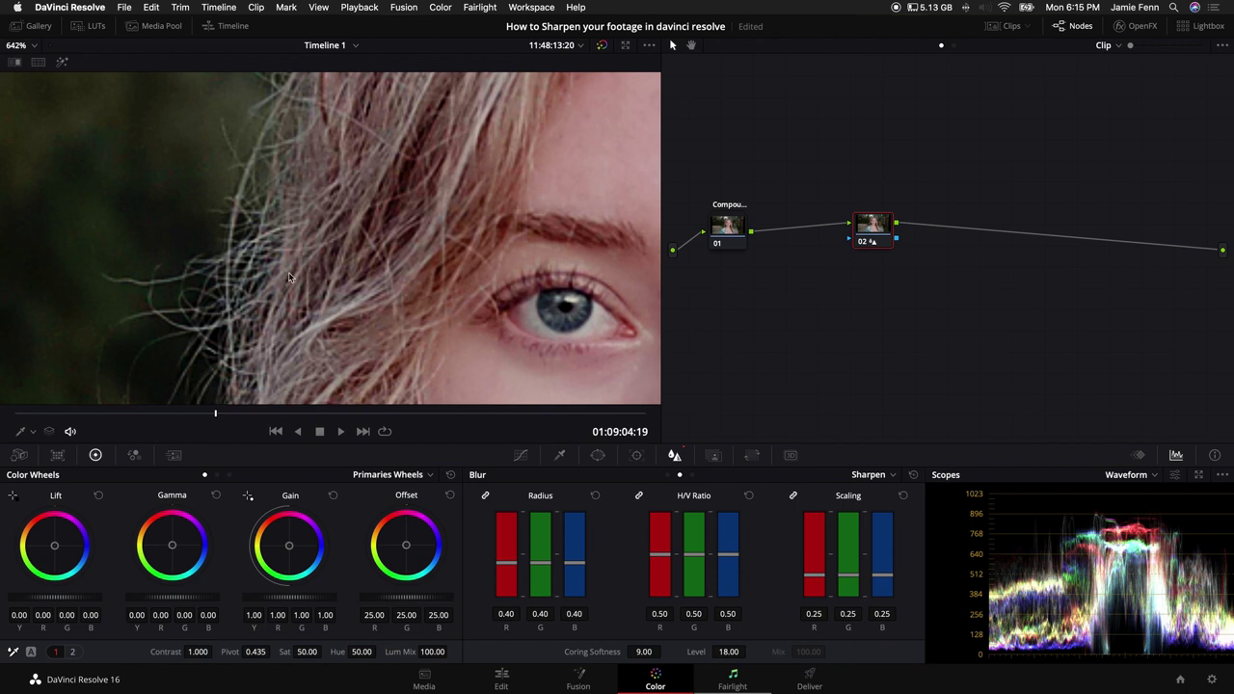
scroll(288, 276, "up", 3)
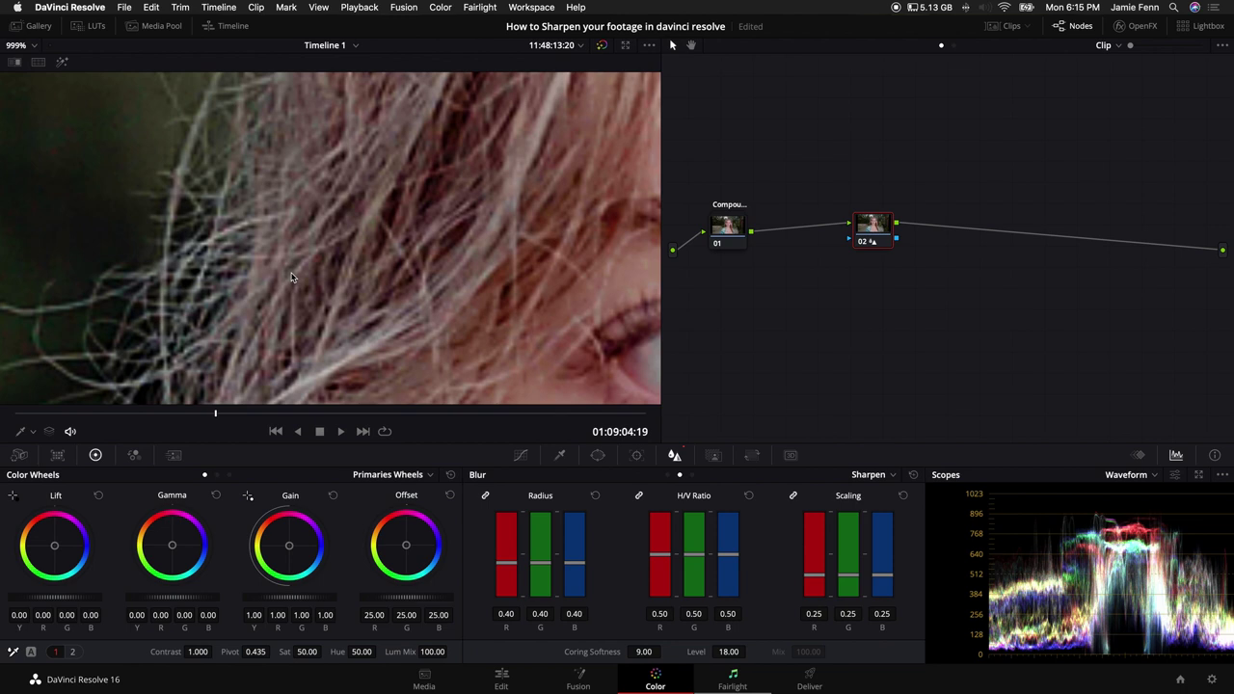
left_click_drag(867, 221, 861, 218)
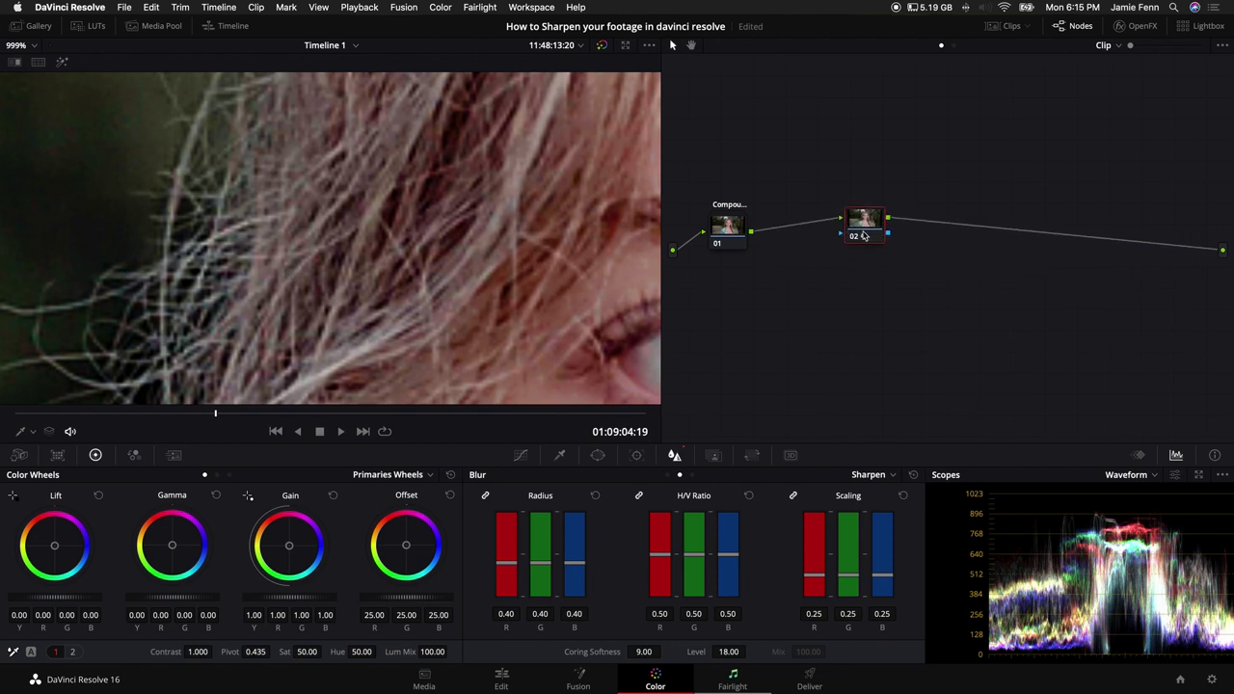
right_click(867, 225)
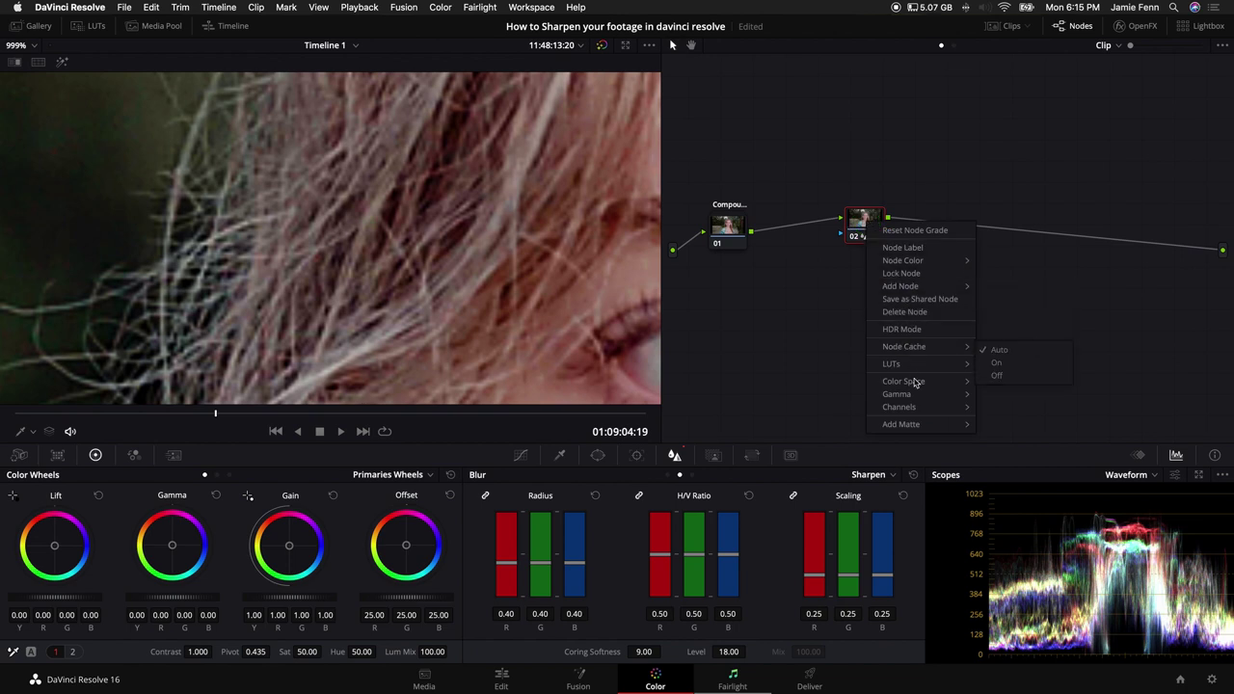
mouse_move(913, 383)
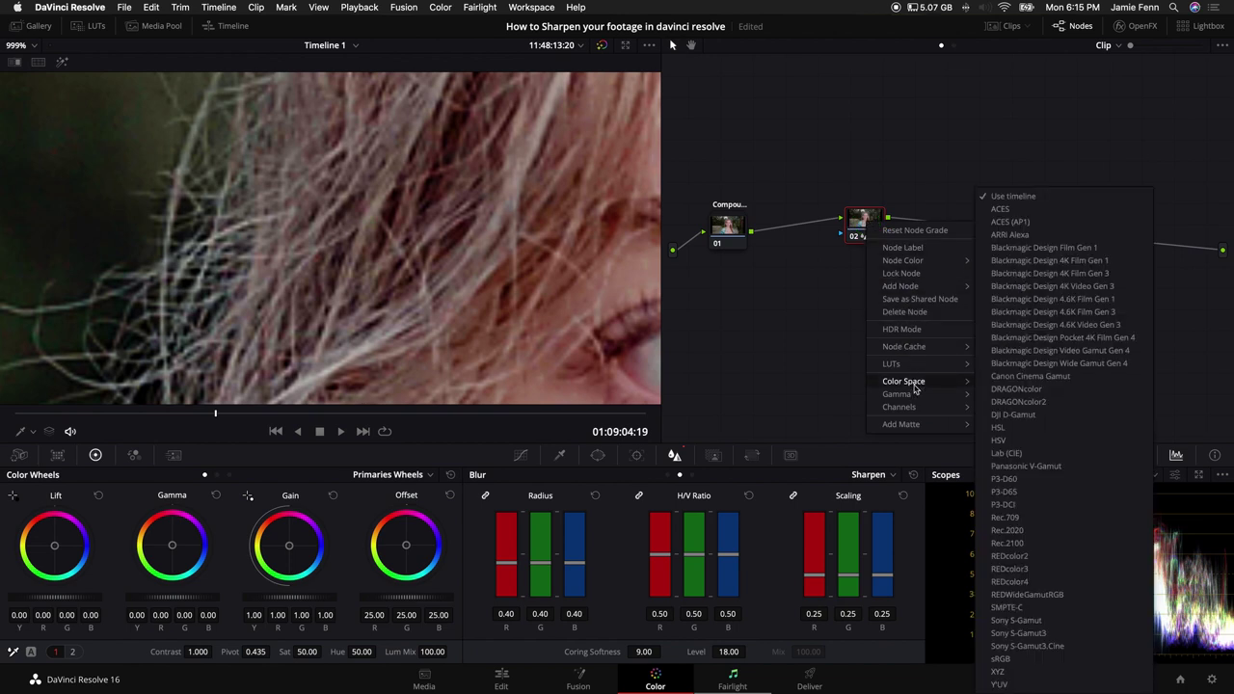
left_click(1018, 454)
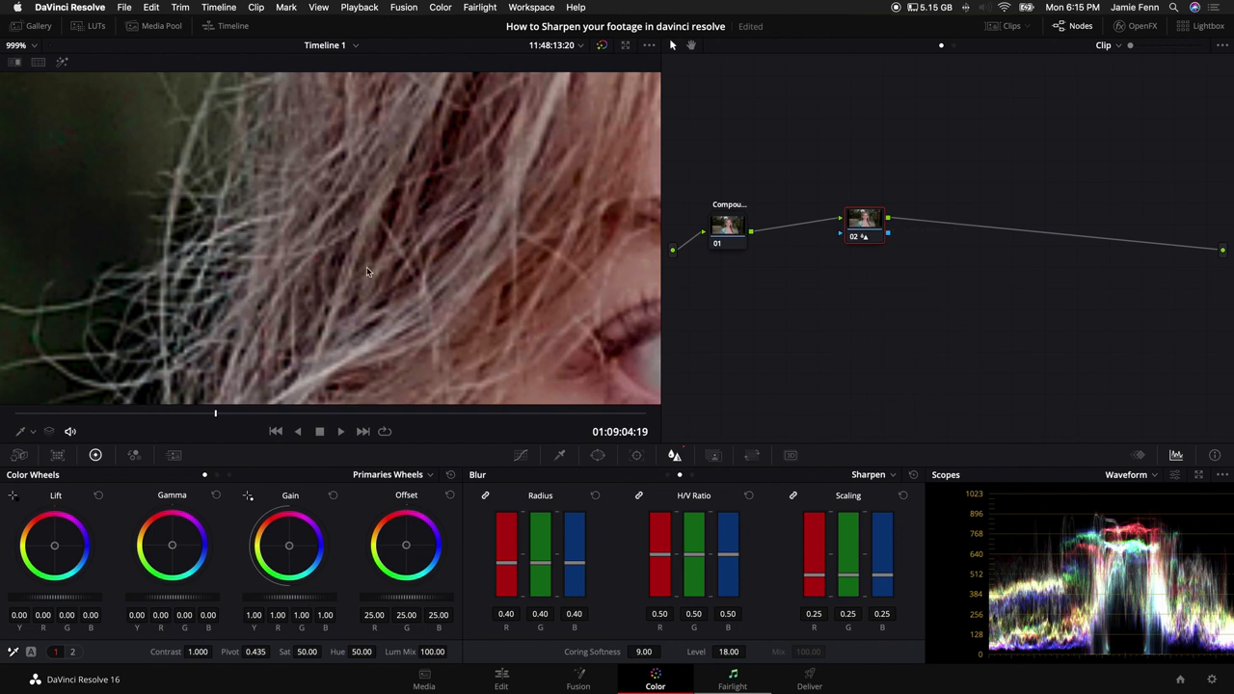
scroll(366, 272, "up", 3)
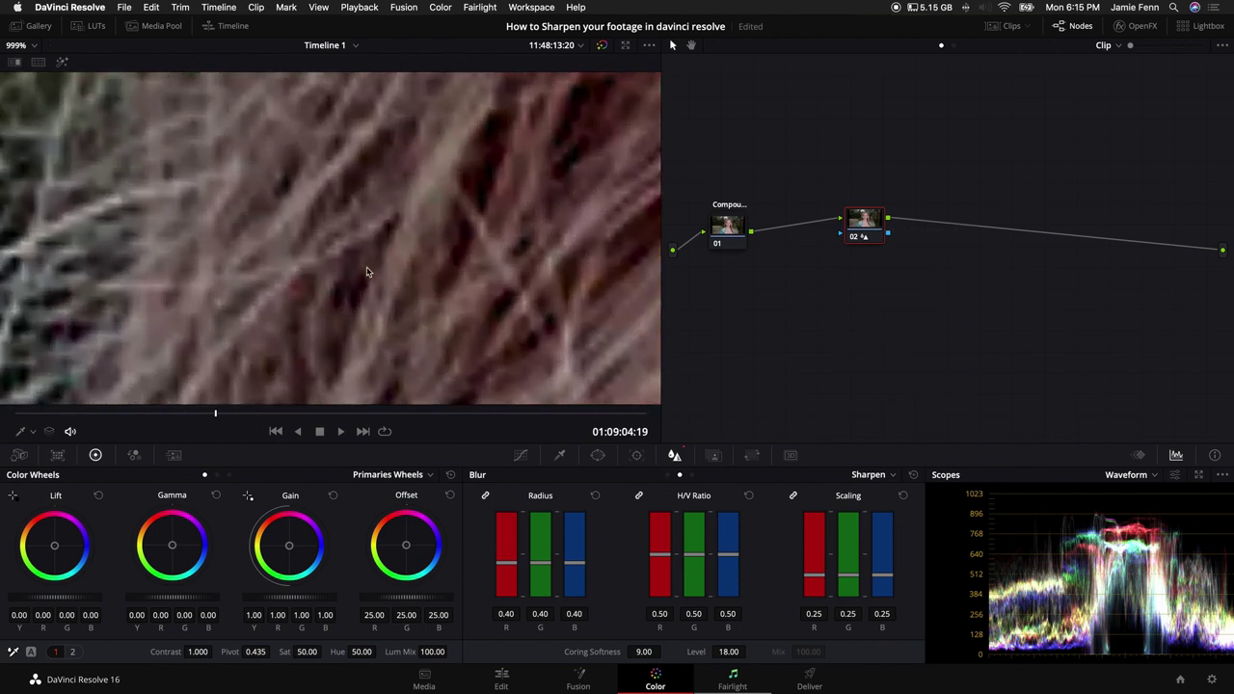
scroll(371, 276, "down", 2)
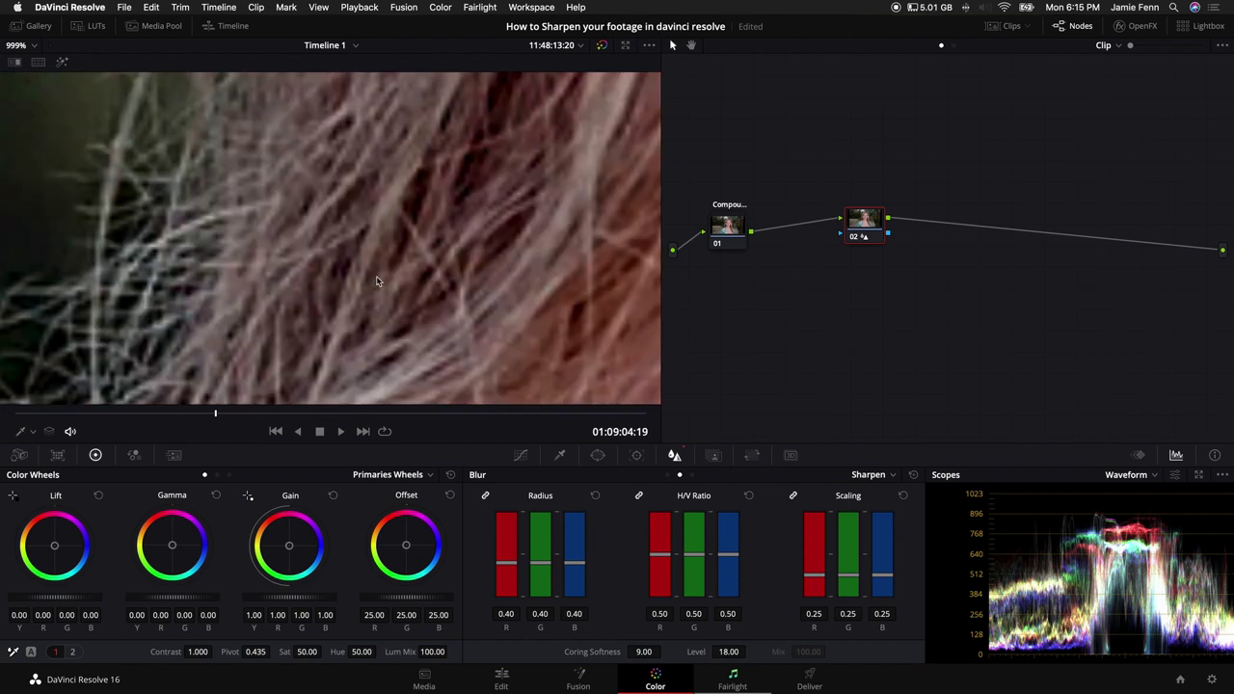
scroll(284, 241, "down", 3)
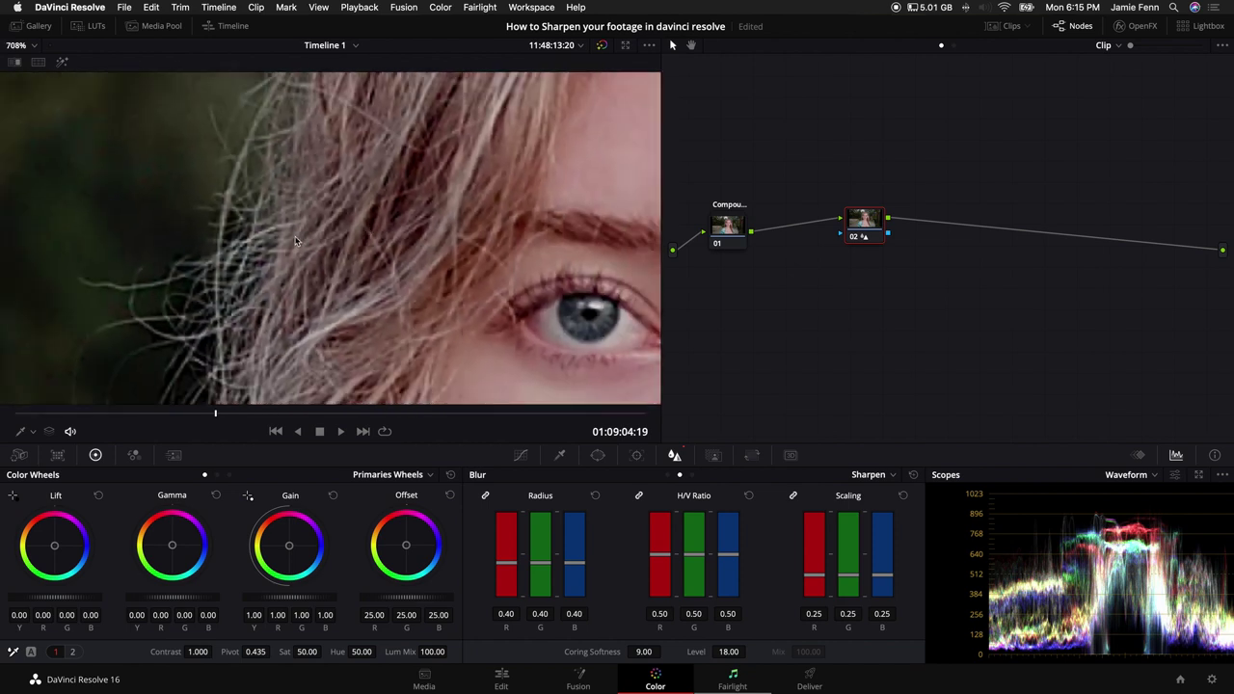
scroll(408, 226, "up", 3)
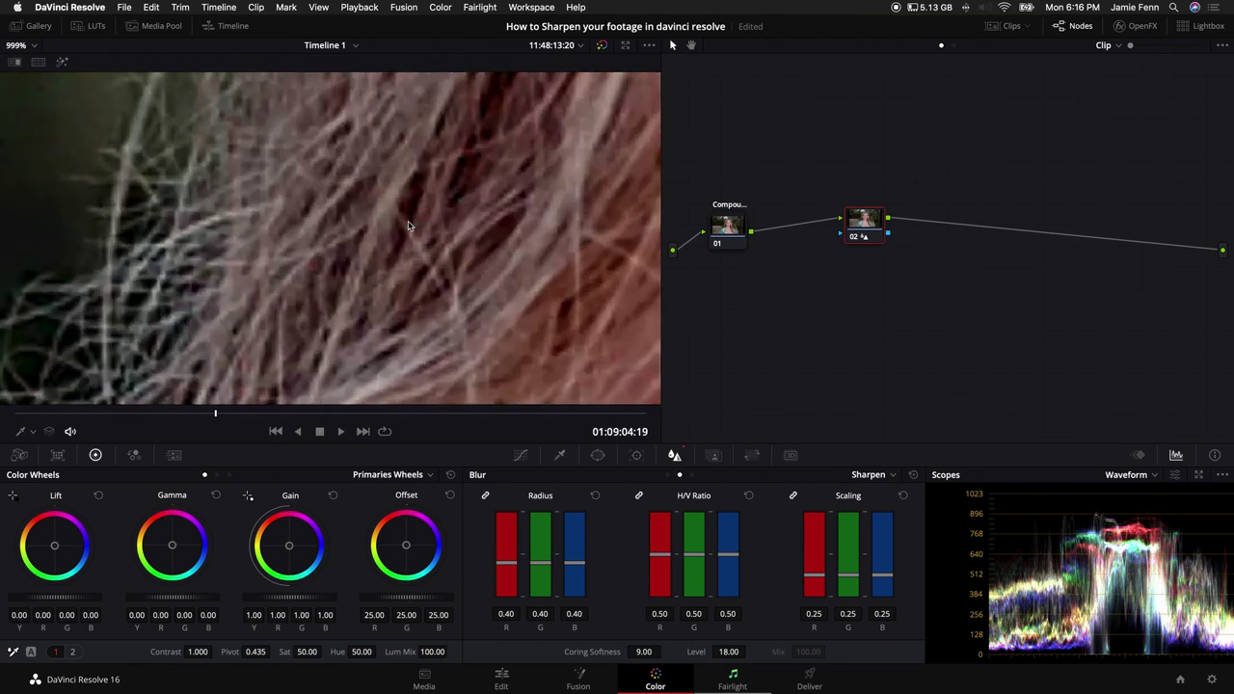
right_click(867, 229)
mouse_move(943, 387)
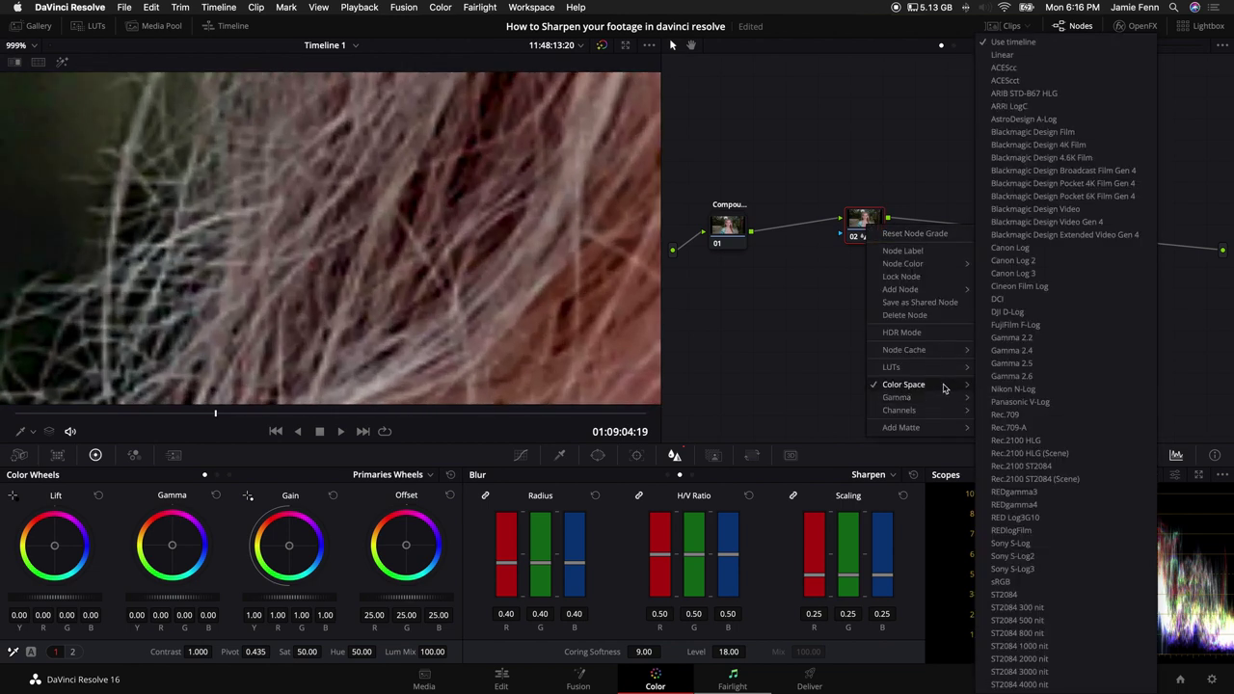
left_click(1049, 200)
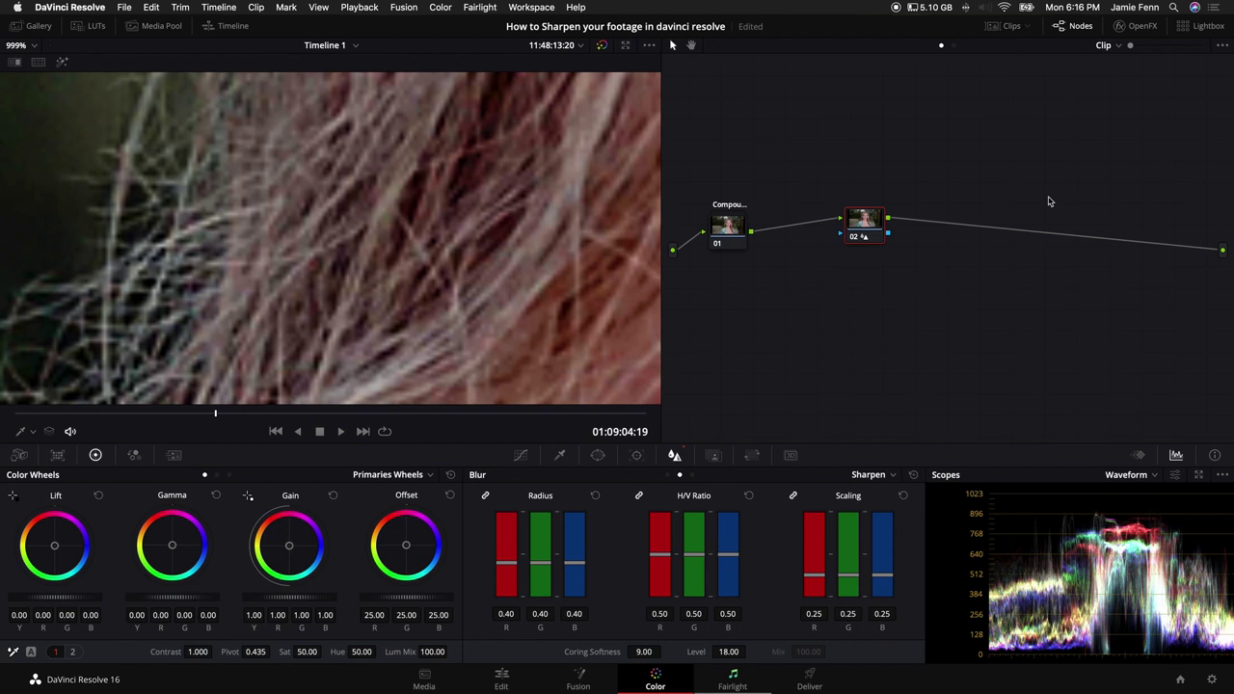
Set sharpening node 02's colour space to Lab (CIE).
left_click_drag(372, 206, 301, 222)
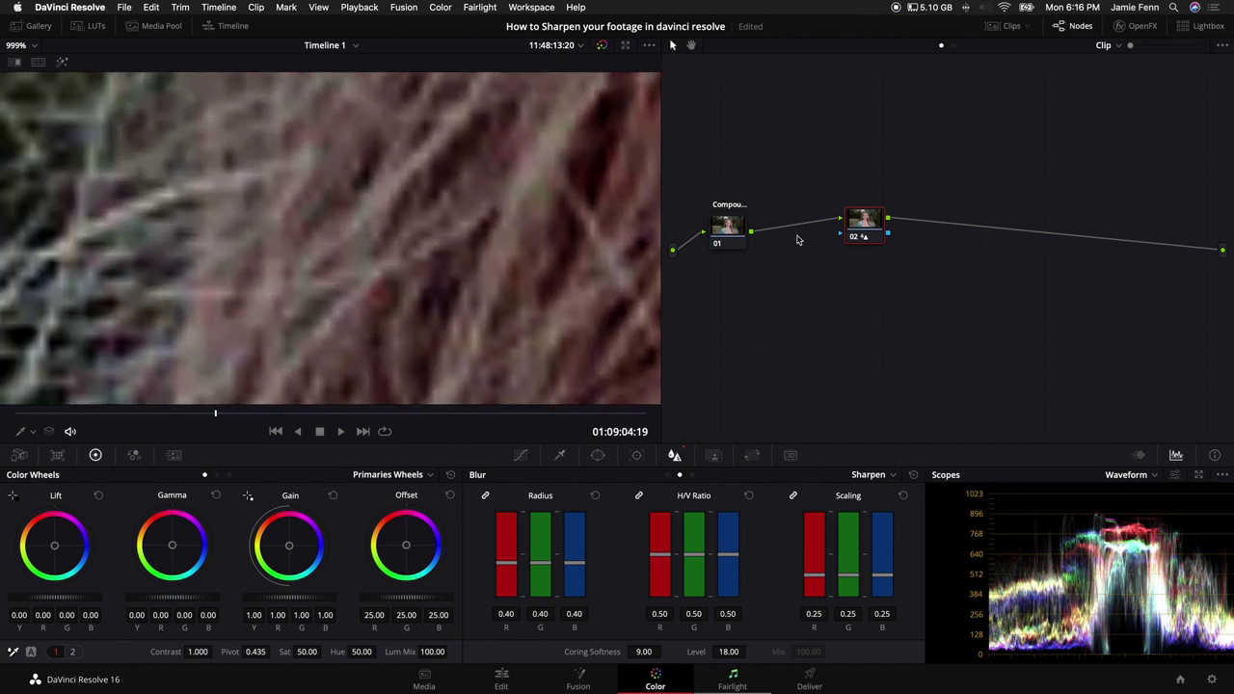
right_click(873, 223)
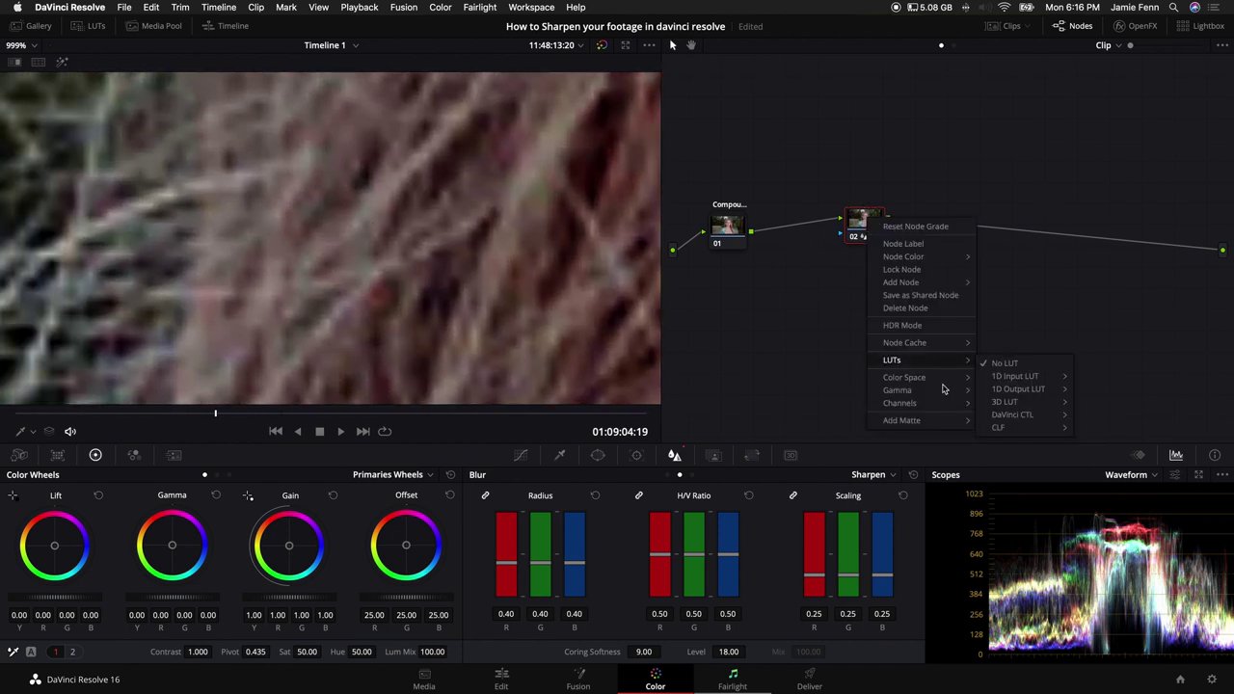
right_click(872, 219)
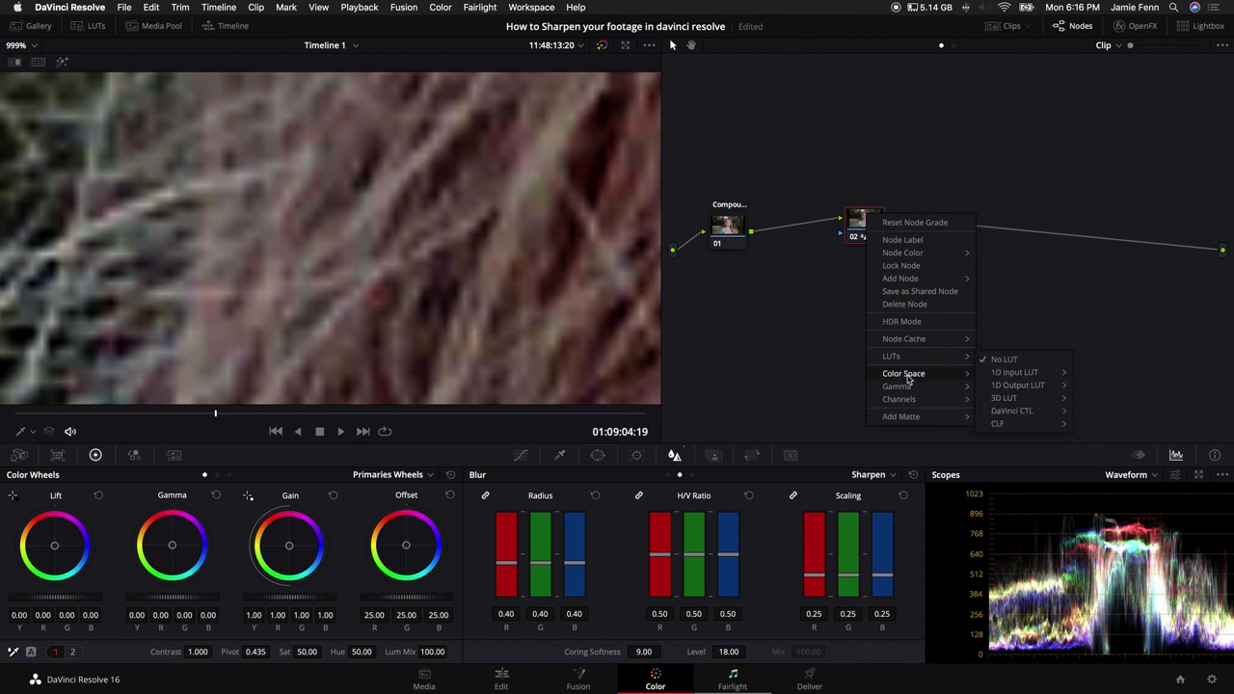
mouse_move(907, 377)
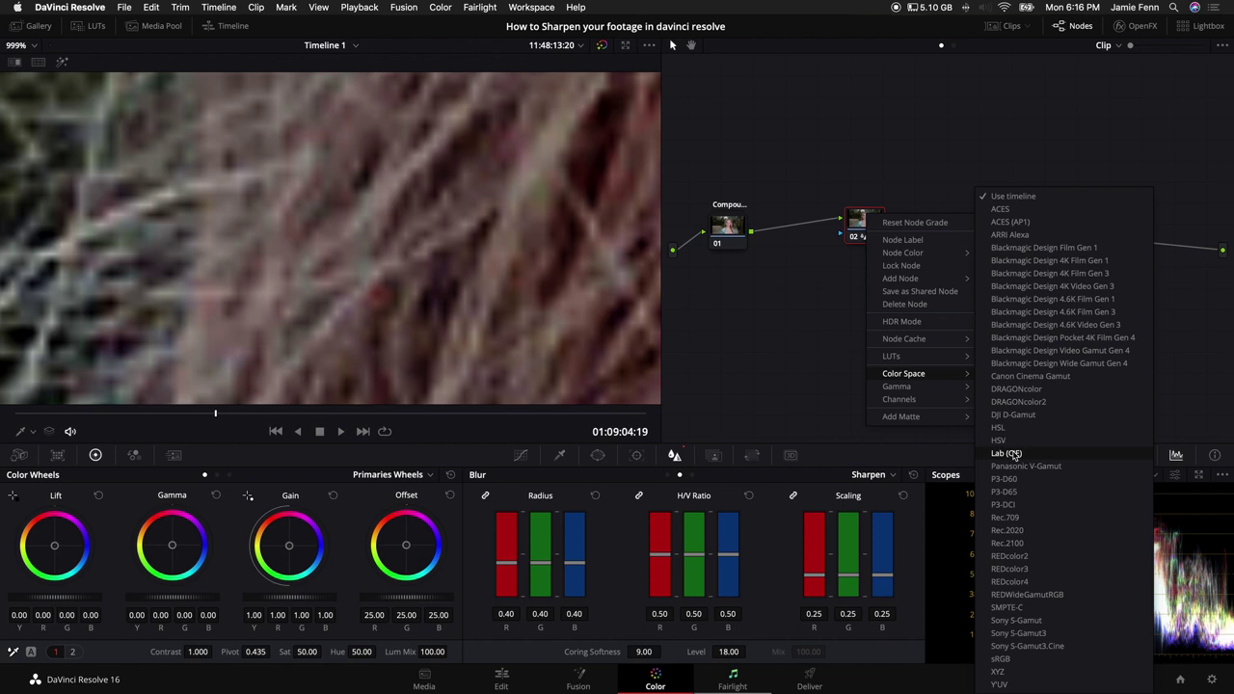
left_click(1011, 453)
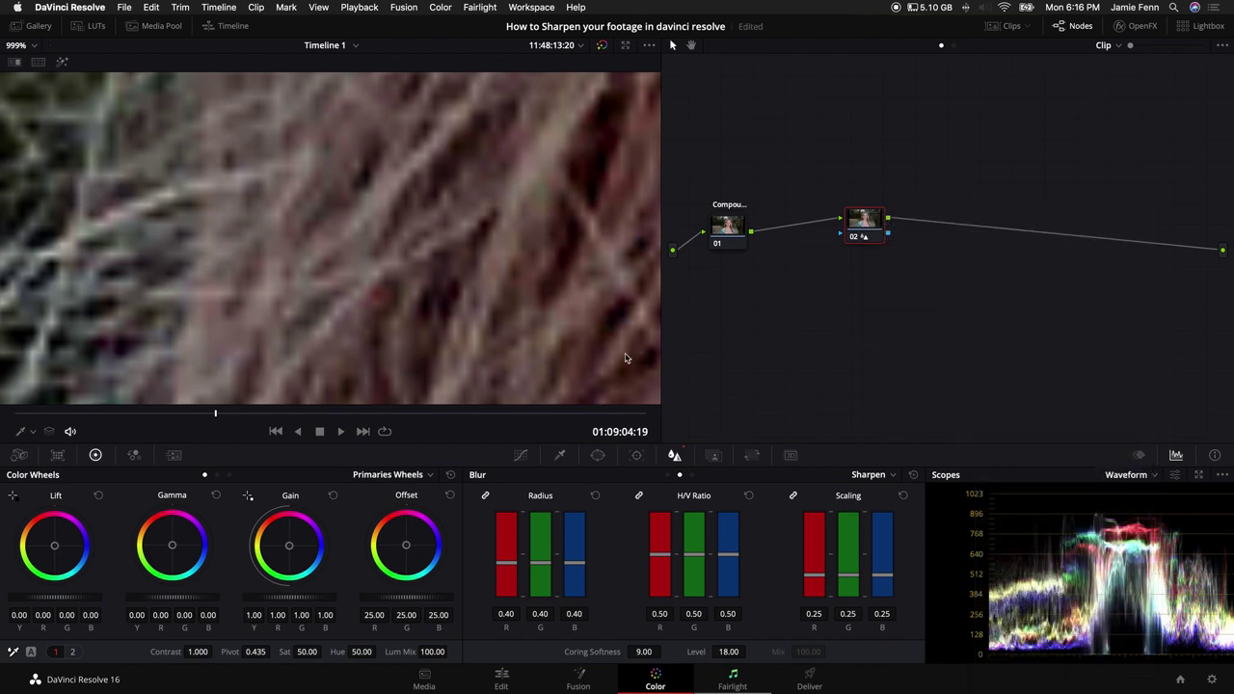
scroll(503, 329, "down", 5)
scroll(503, 329, "down", 10)
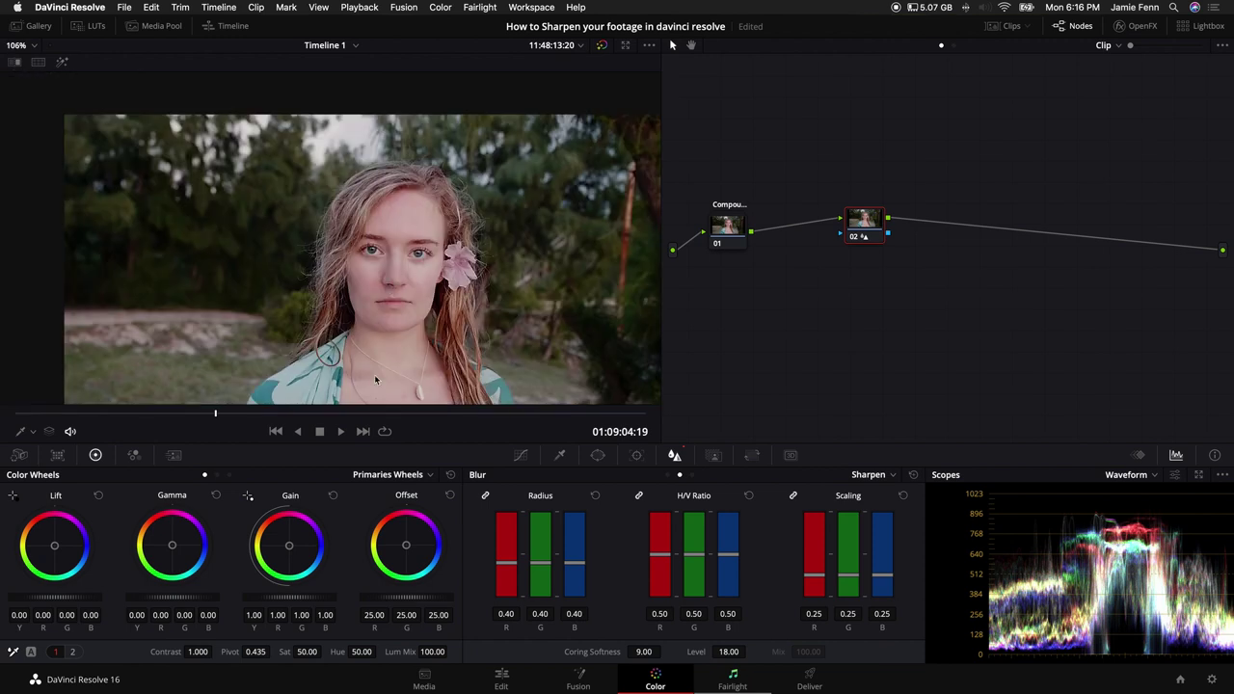
scroll(409, 282, "down", 2)
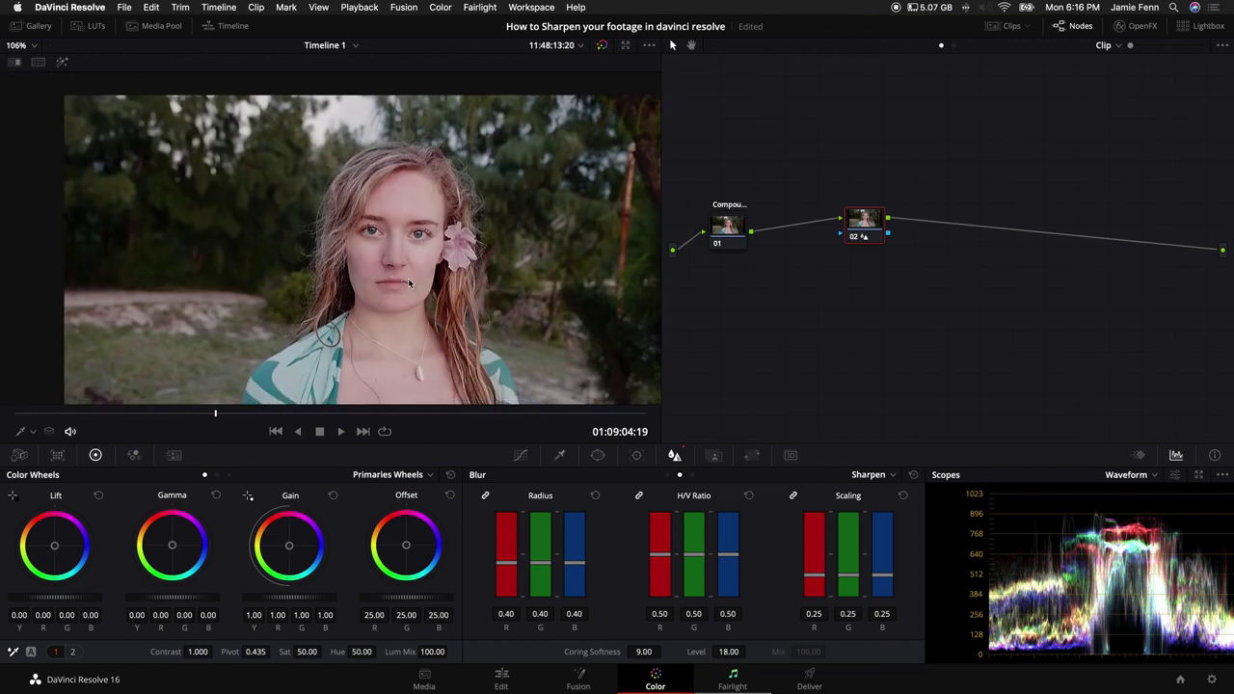